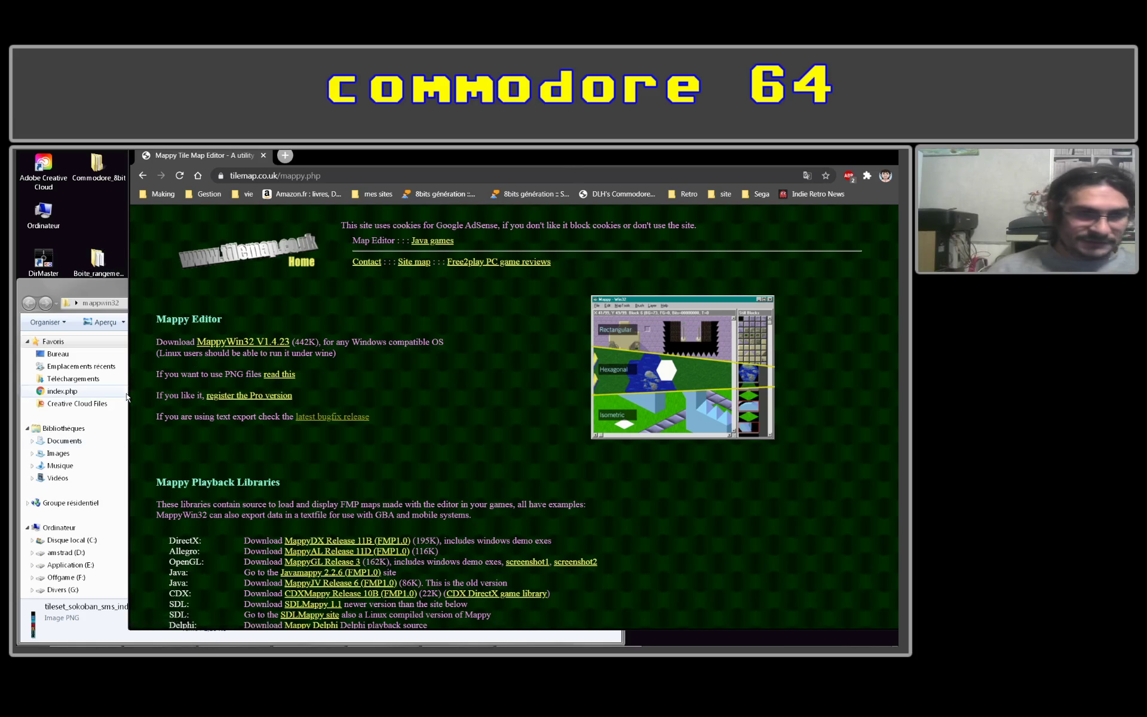
- Download the MappyWin32 V1.4.23 archive and save mapwin1423.zip in the mappwin32 folder on the desktop
double_click(338, 156)
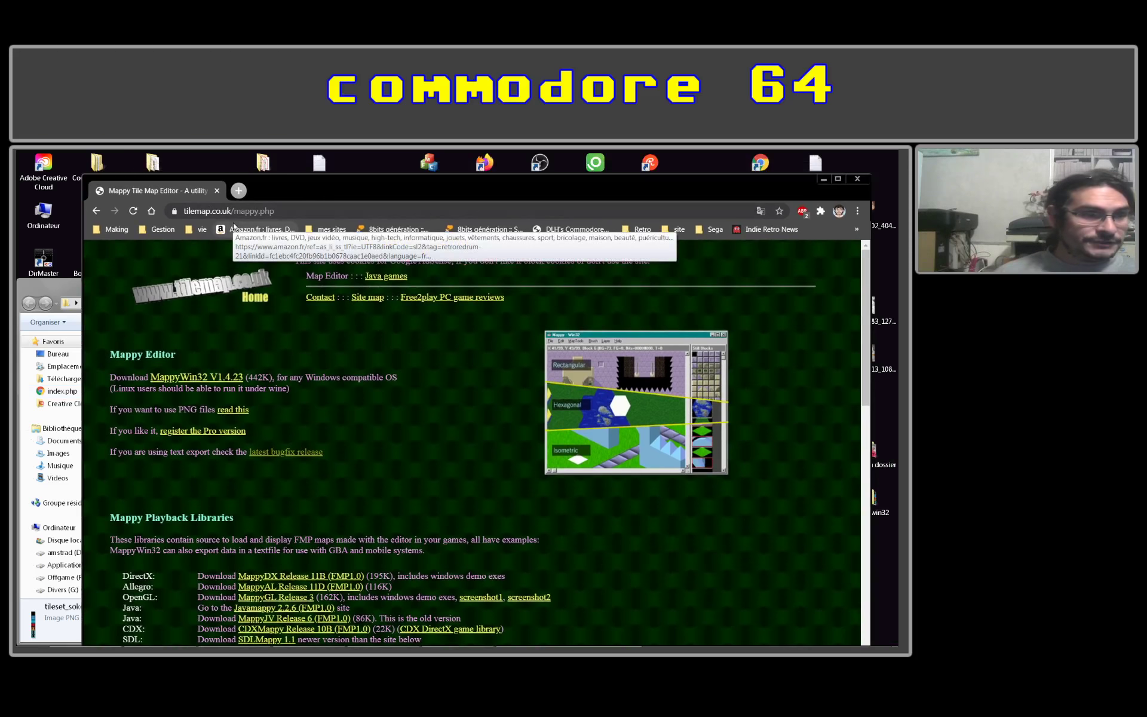
click(204, 380)
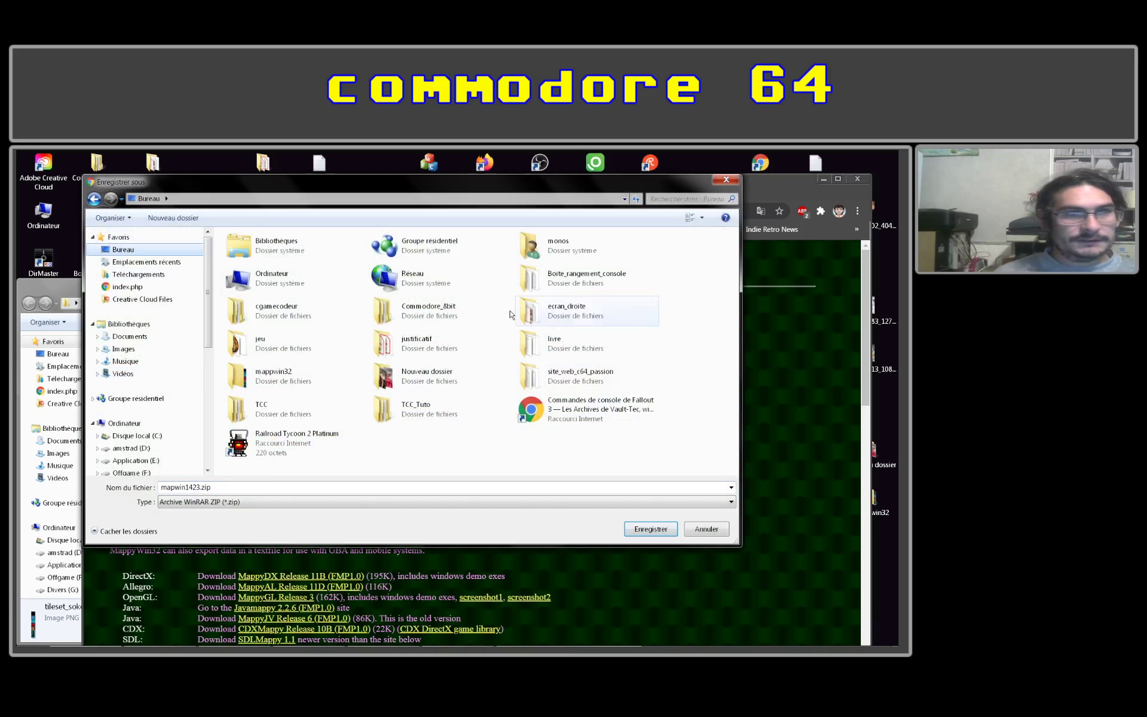
double_click(257, 373)
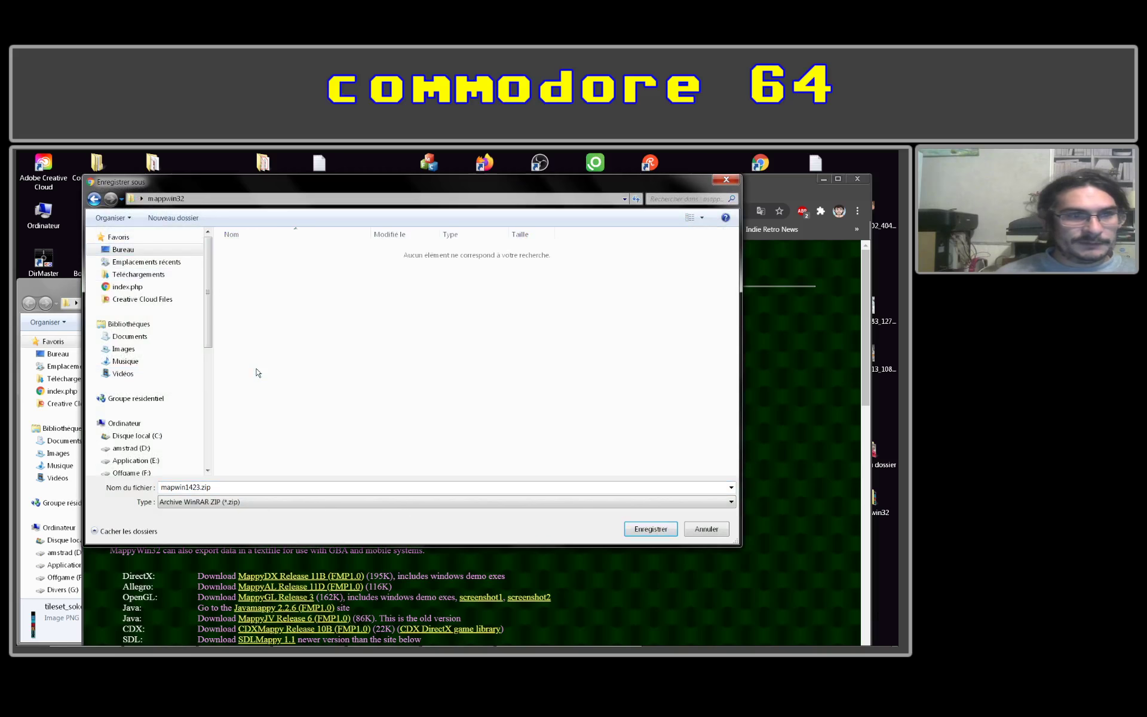
click(651, 529)
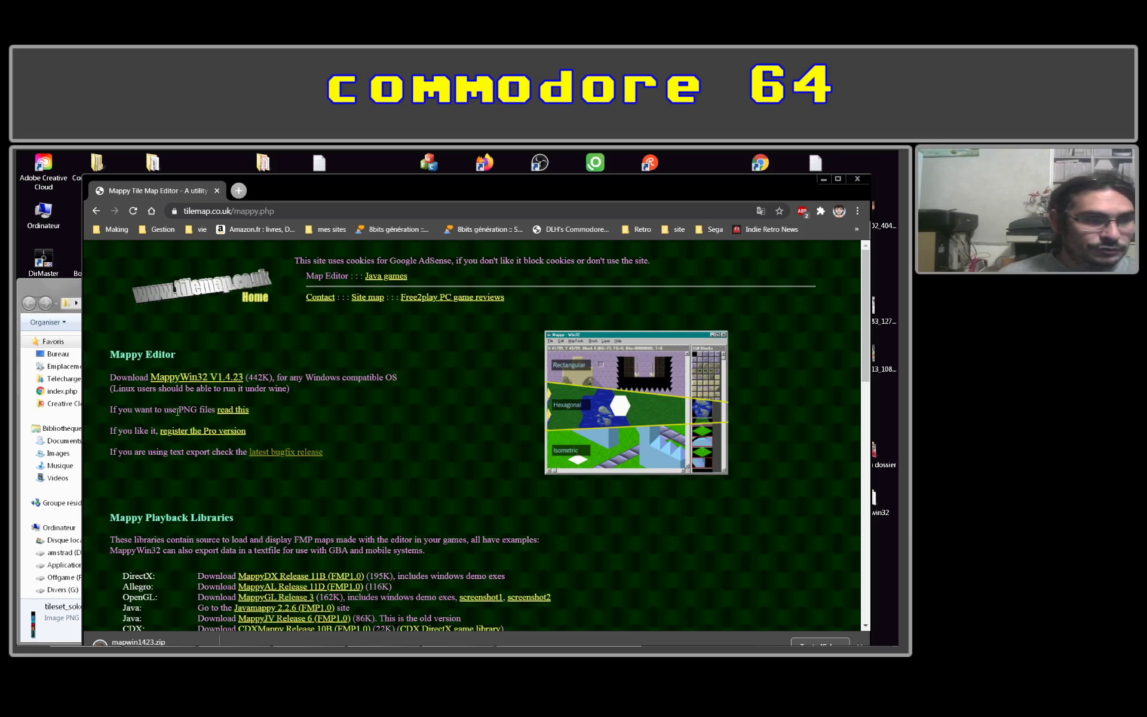
- Download libpng12.zip from the site's PNG support page into the same mappwin32 folder
click(243, 410)
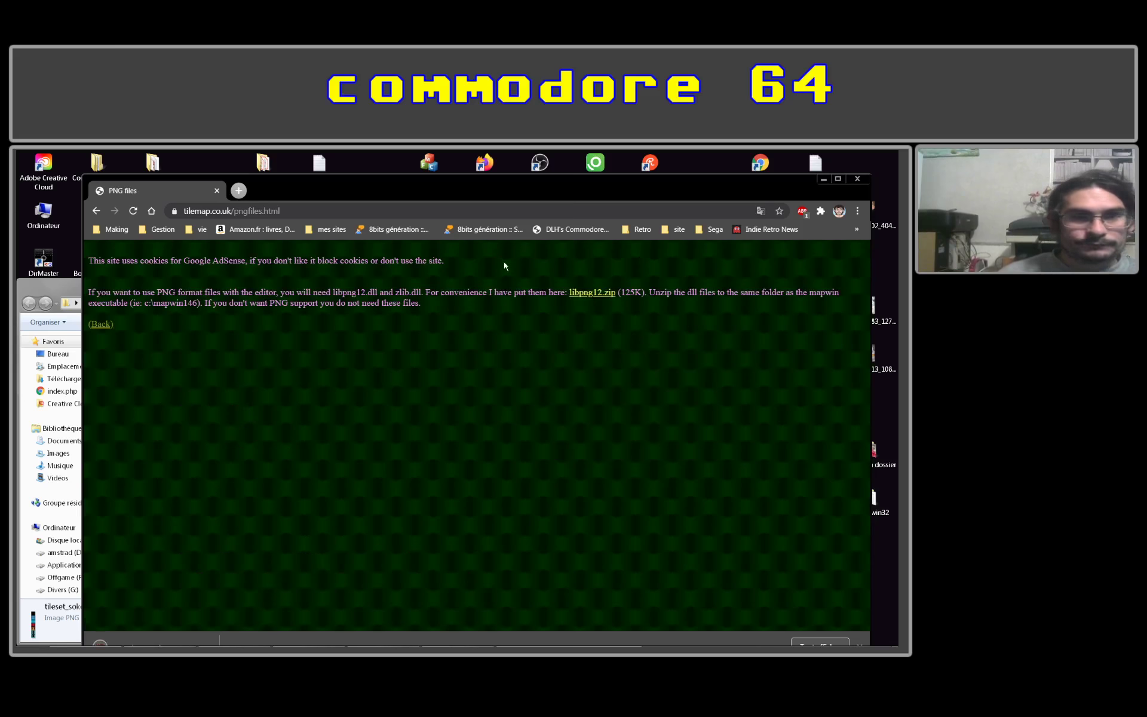
click(590, 293)
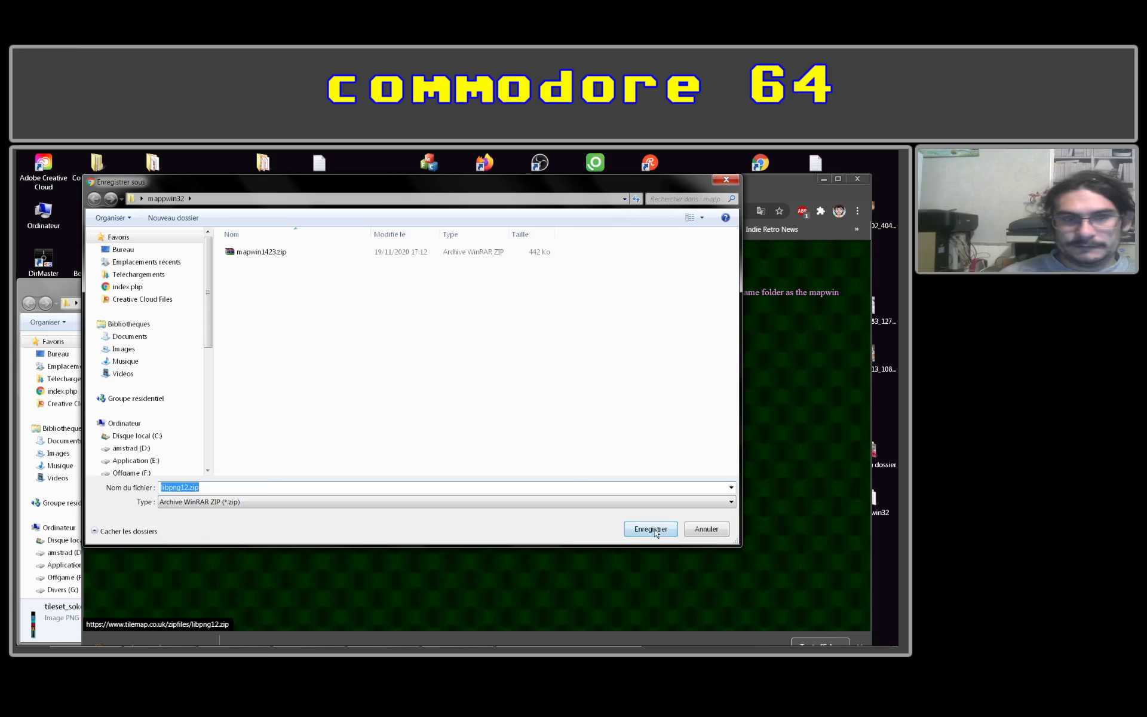
click(655, 530)
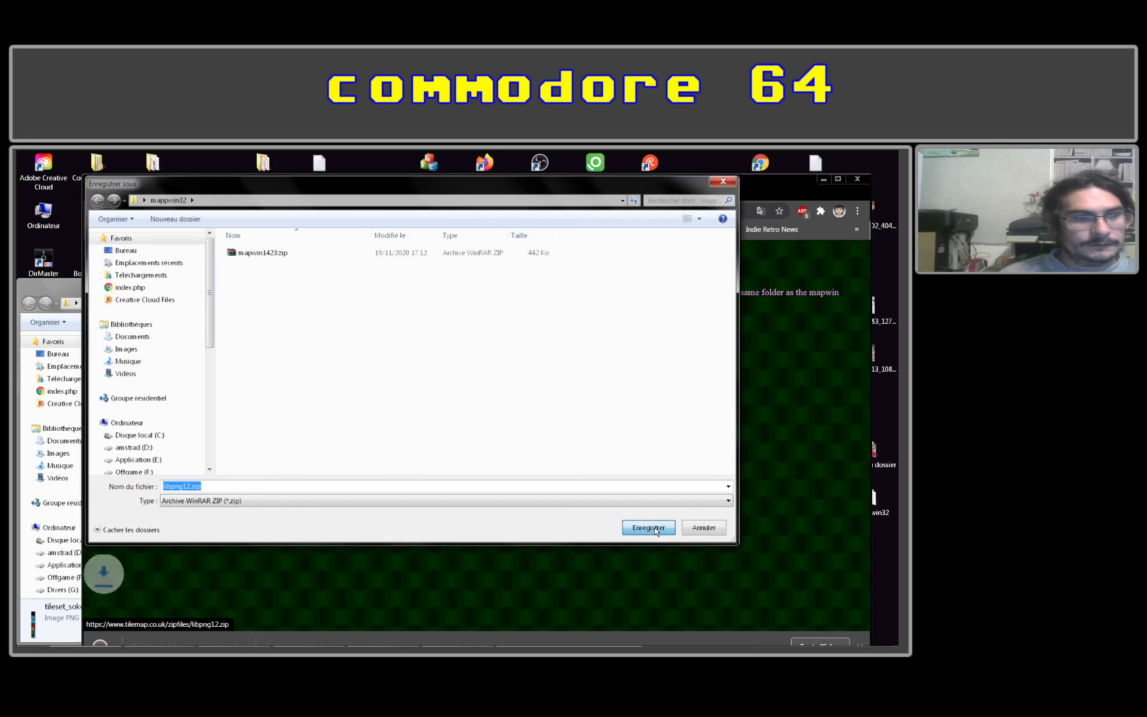
- Locate the downloaded mapwin1423.zip in its folder and extract the archive's mapwin1423 folder into mappwin32
click(858, 210)
click(718, 284)
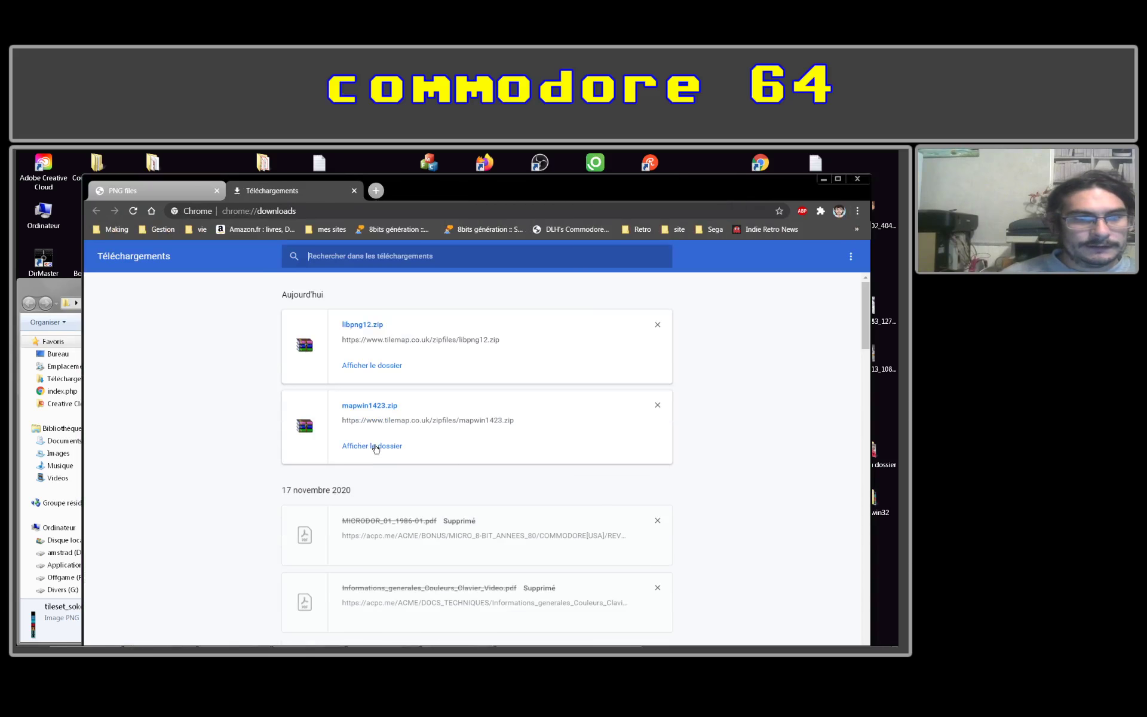
click(371, 446)
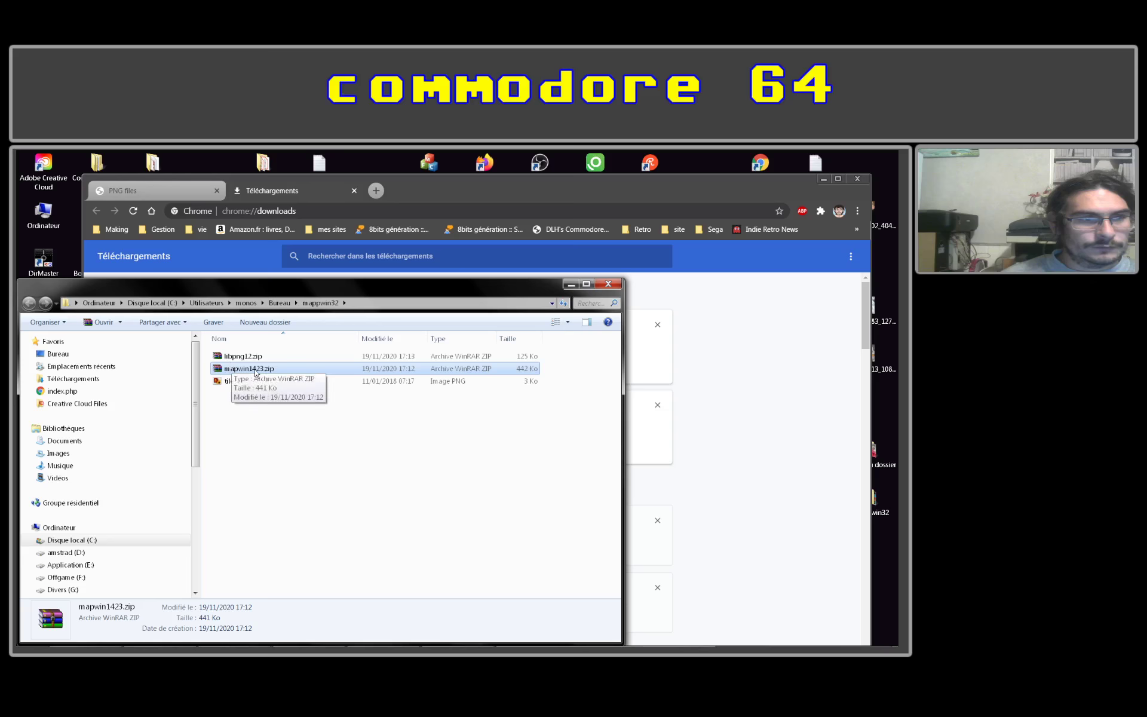
double_click(251, 370)
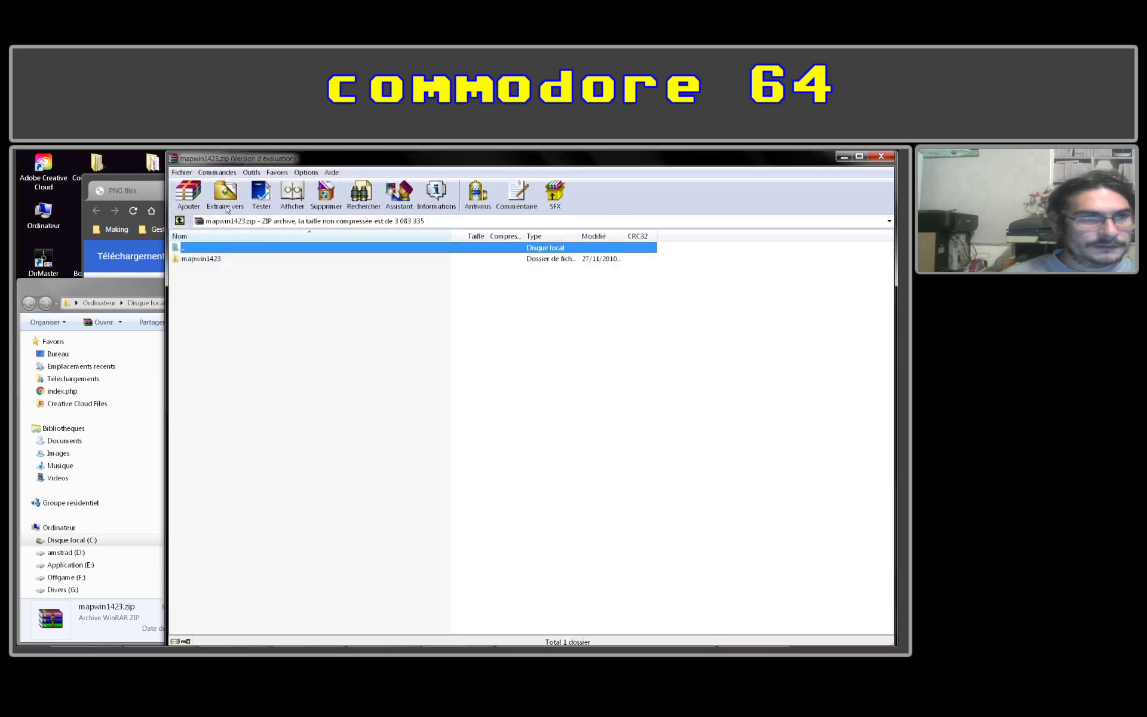
drag(239, 166, 721, 224)
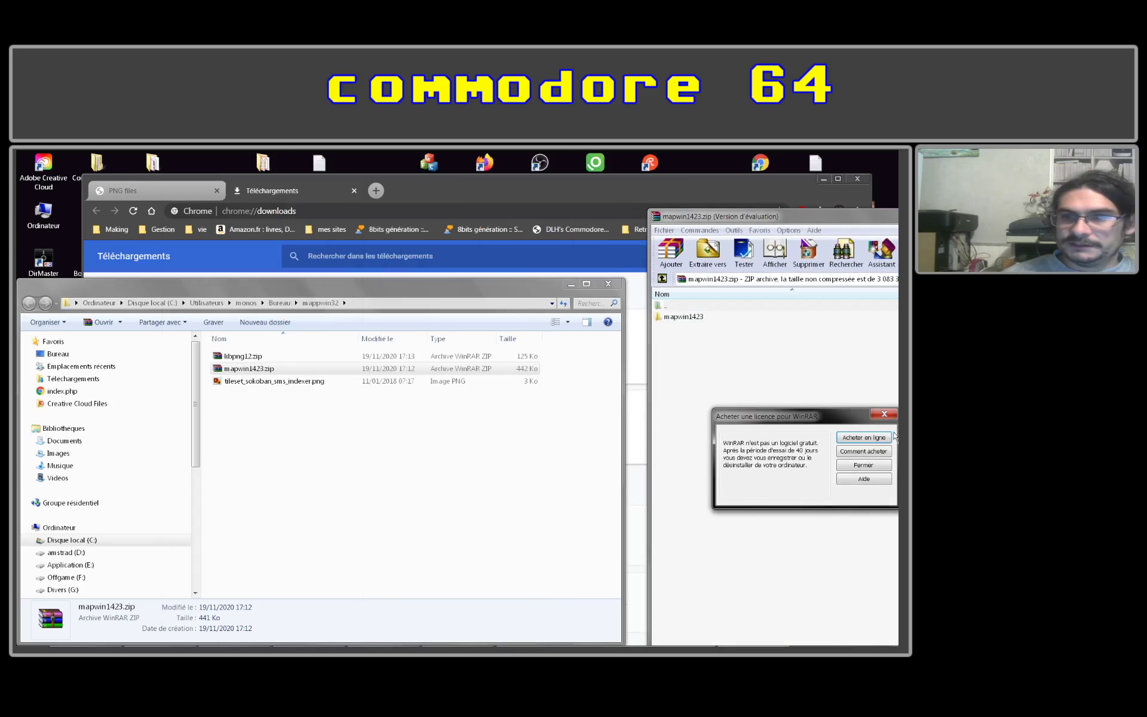
click(883, 415)
drag(682, 317, 356, 481)
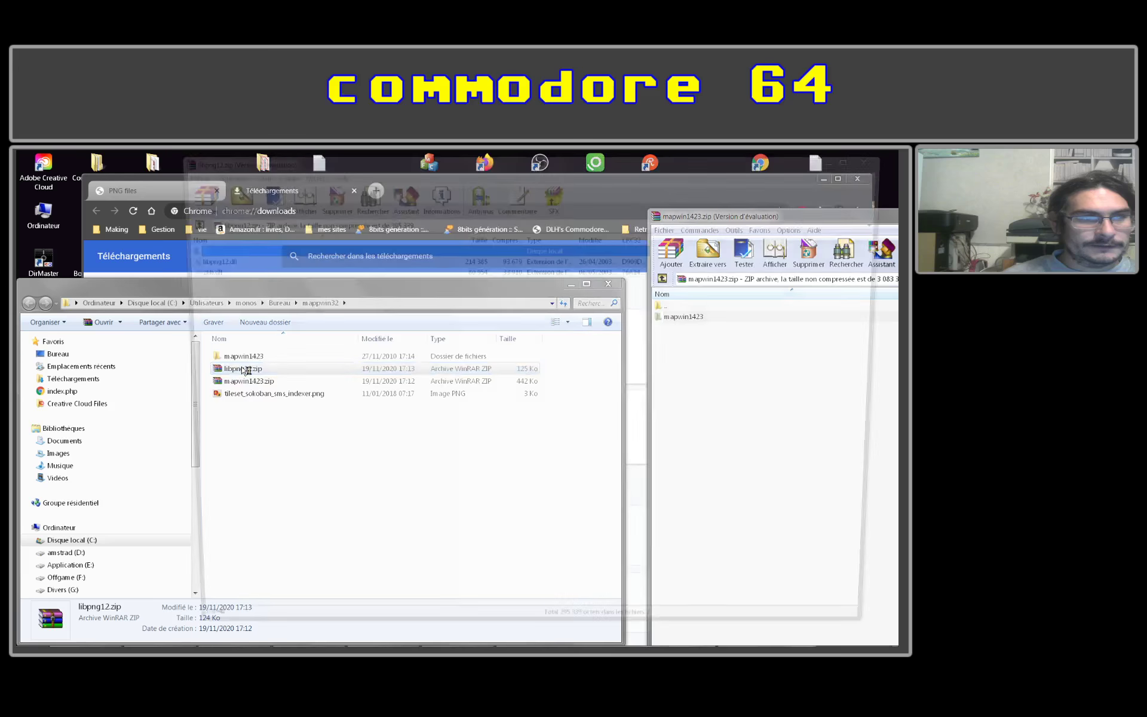
- Extract libpng12.dll and zlib.dll from libpng12.zip into the mapwin1423 folder
double_click(243, 369)
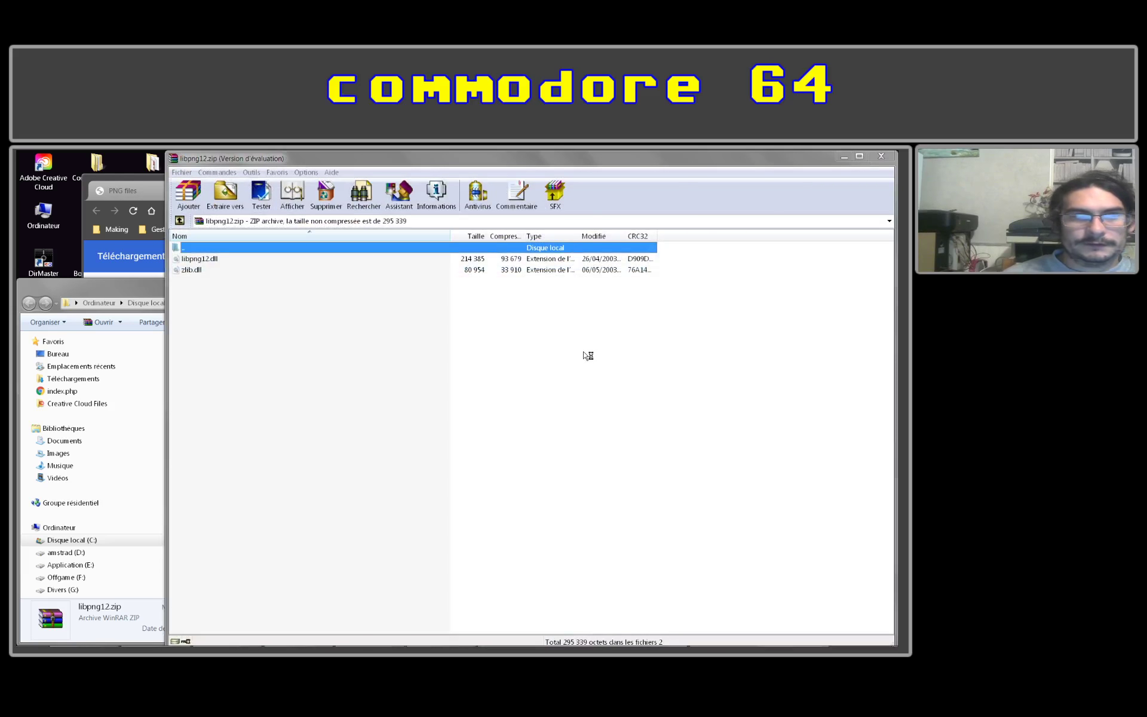
click(653, 231)
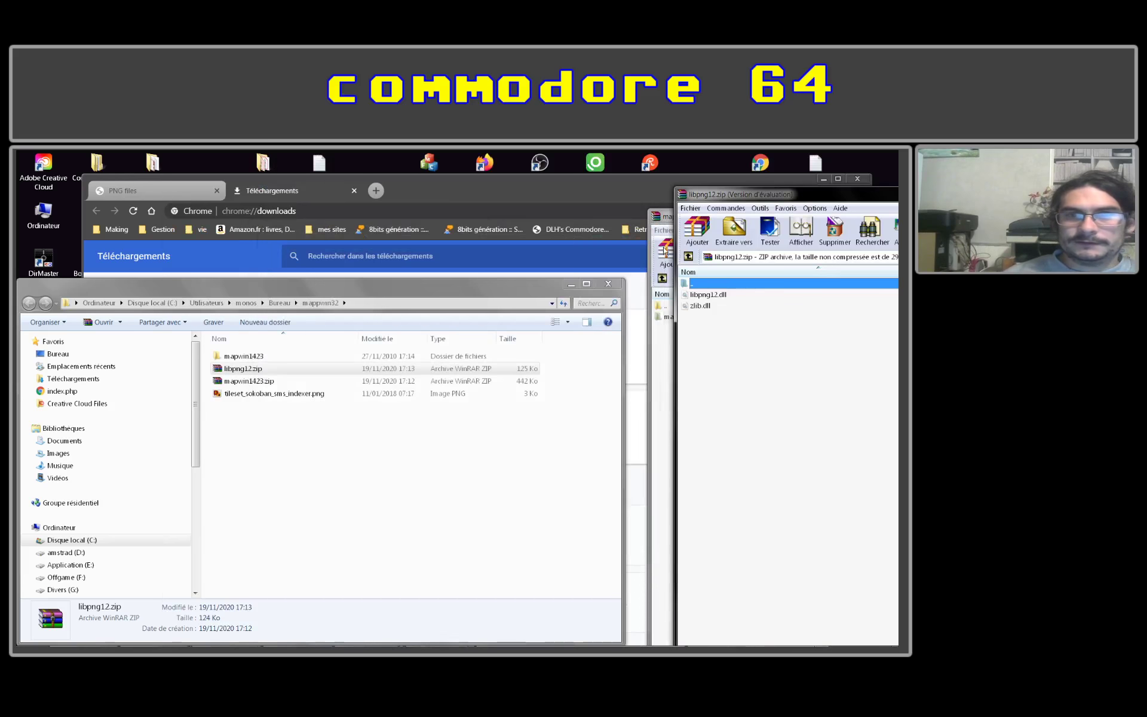
drag(729, 322, 253, 359)
- Launch mapwin.exe from the mapwin1423 folder, then reposition and enlarge the MappyWin32 window
double_click(253, 357)
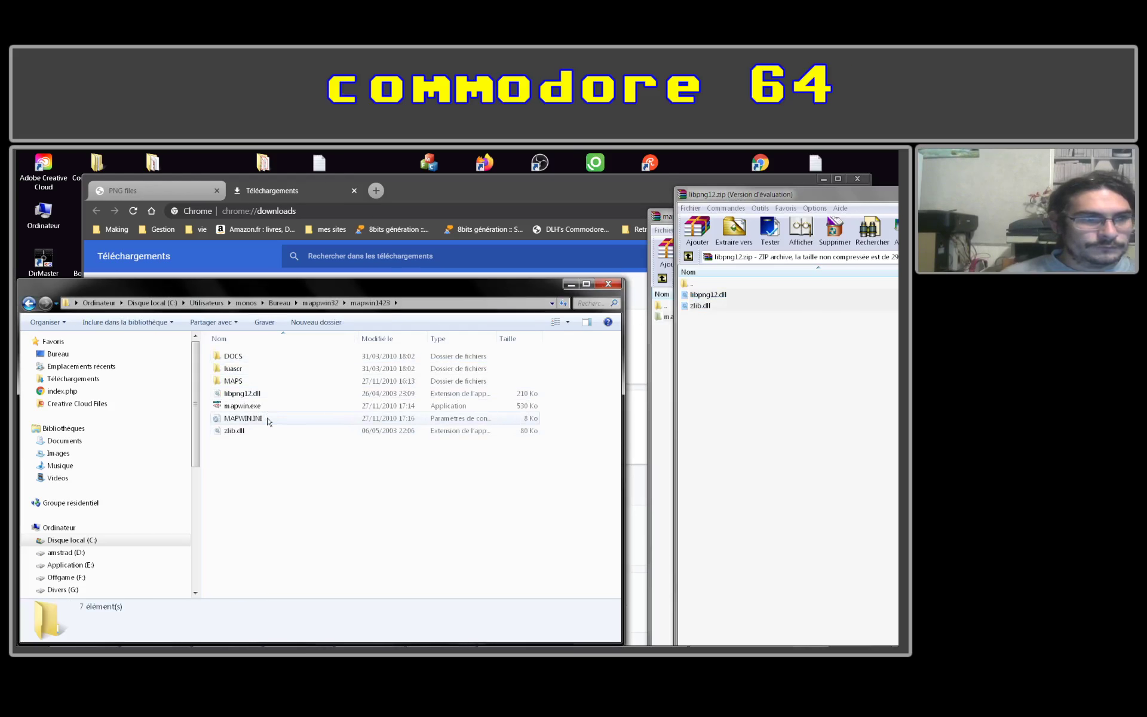
double_click(247, 407)
drag(399, 300, 283, 251)
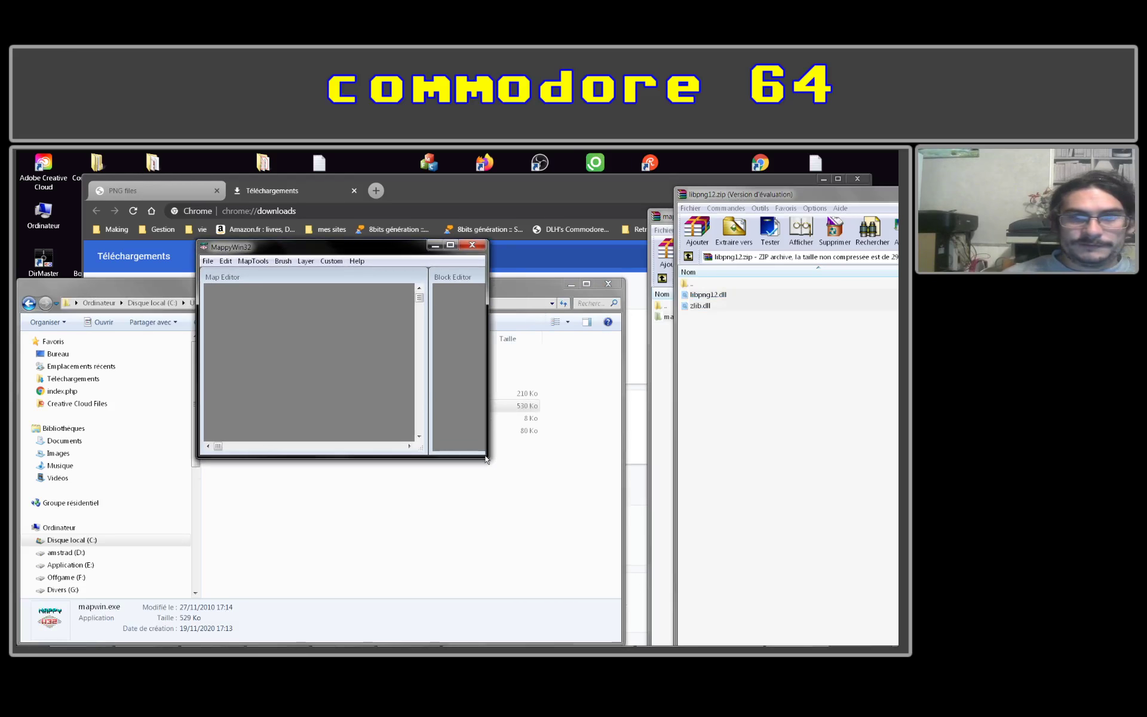
drag(484, 455, 591, 517)
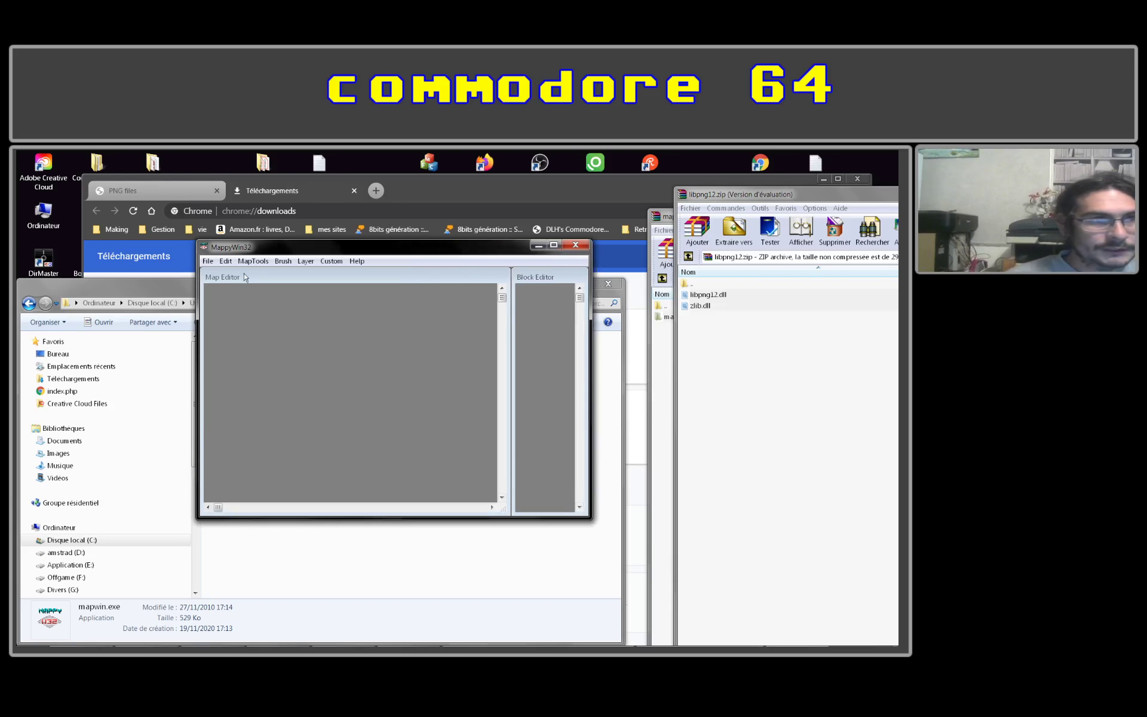
- Start a new map with tiles 16 pixels wide and 16 pixels high
click(208, 261)
click(220, 275)
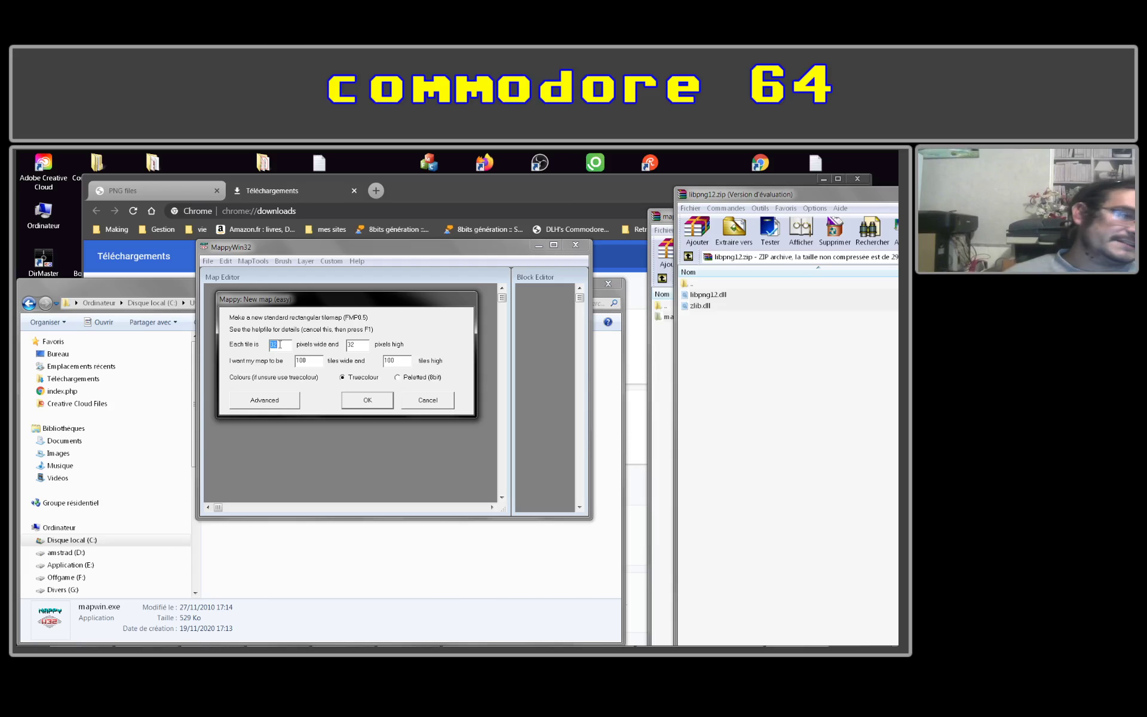
text(16)
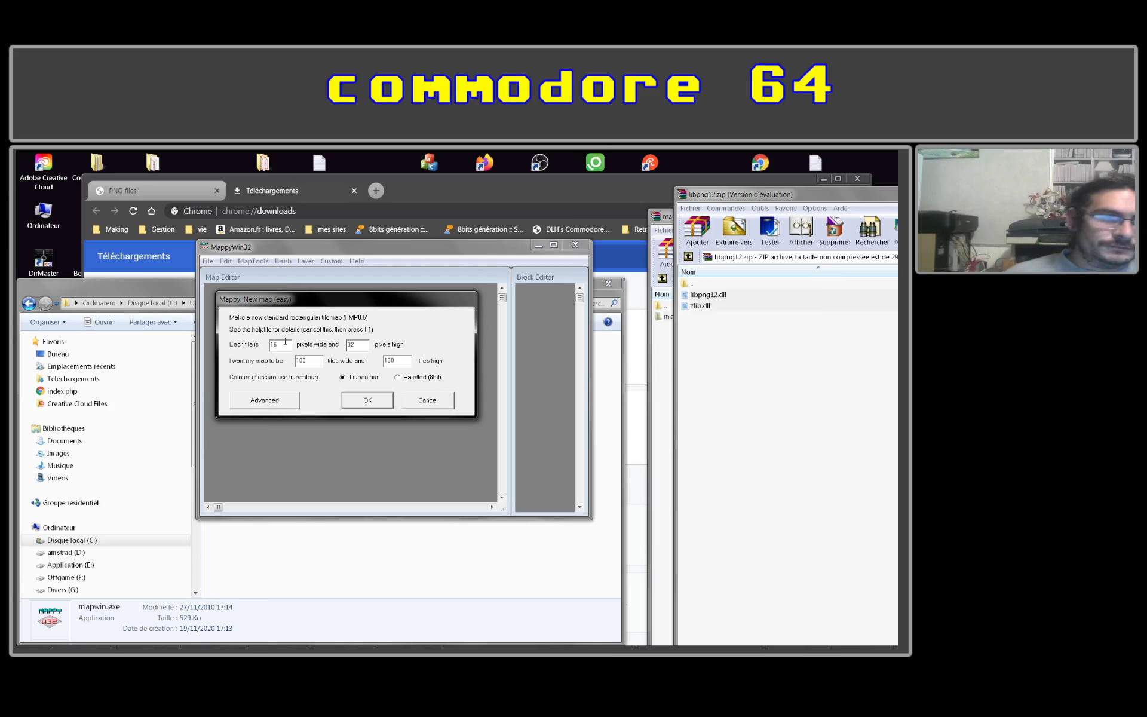
drag(359, 346, 338, 347)
text(16)
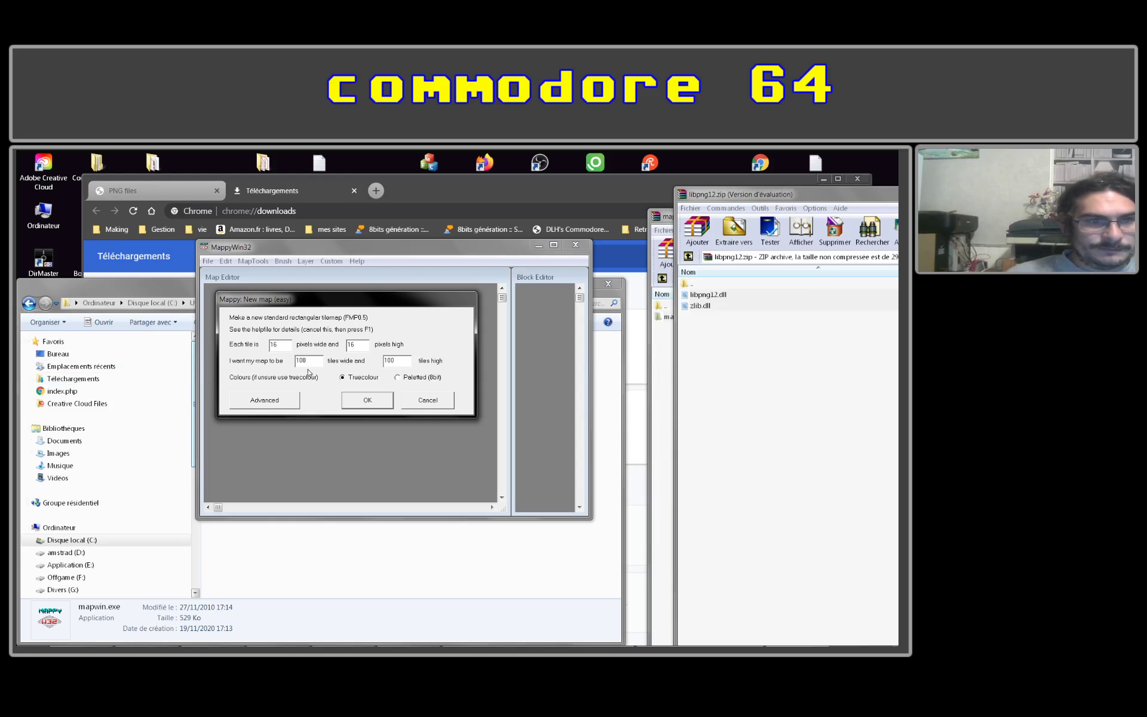
- Set the map size to 10 tiles wide and 10 tiles high and create the map
key(Tab)
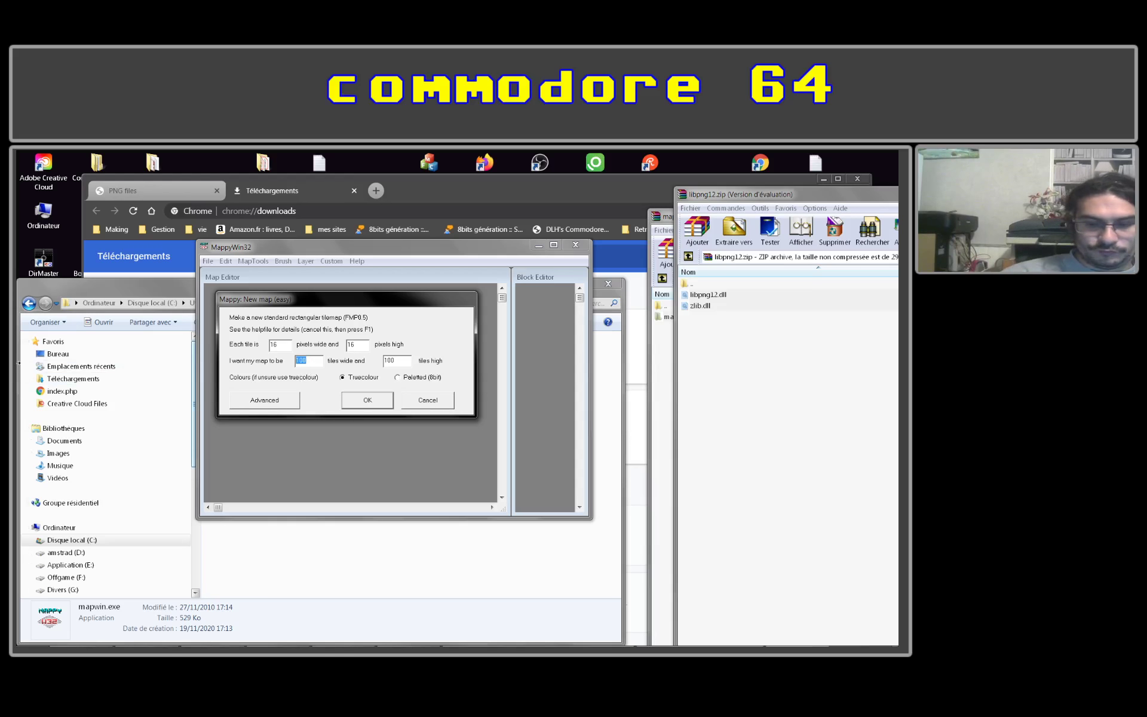
text(10)
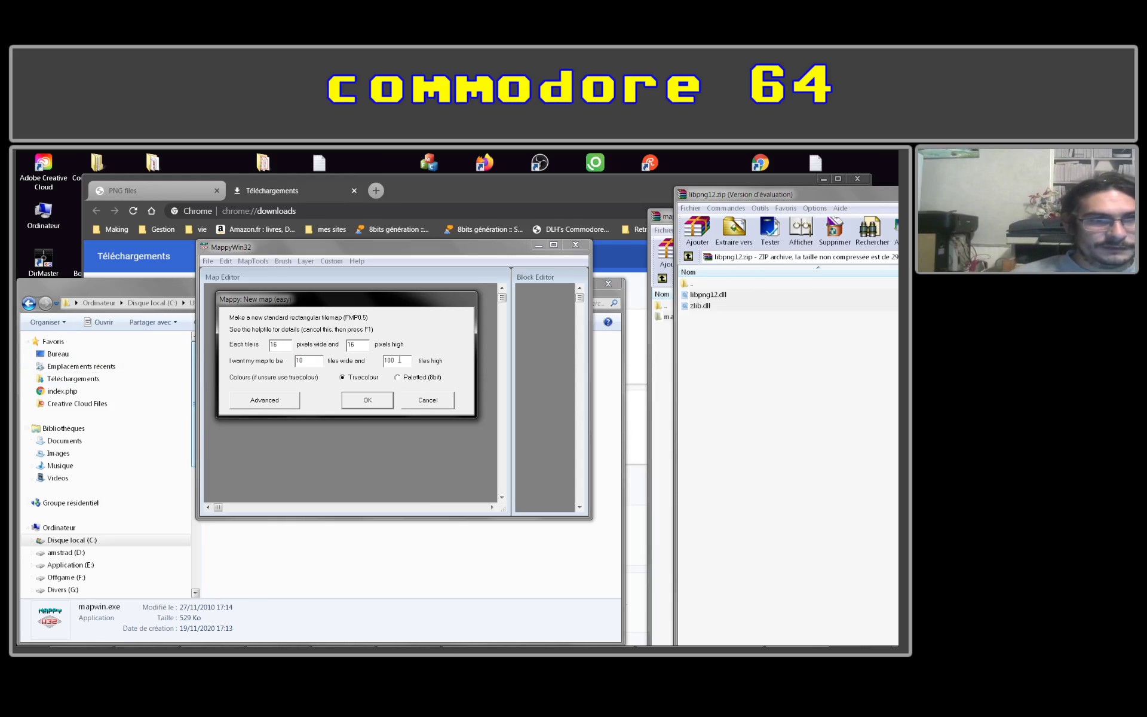
key(Tab)
text(12)
key(Return)
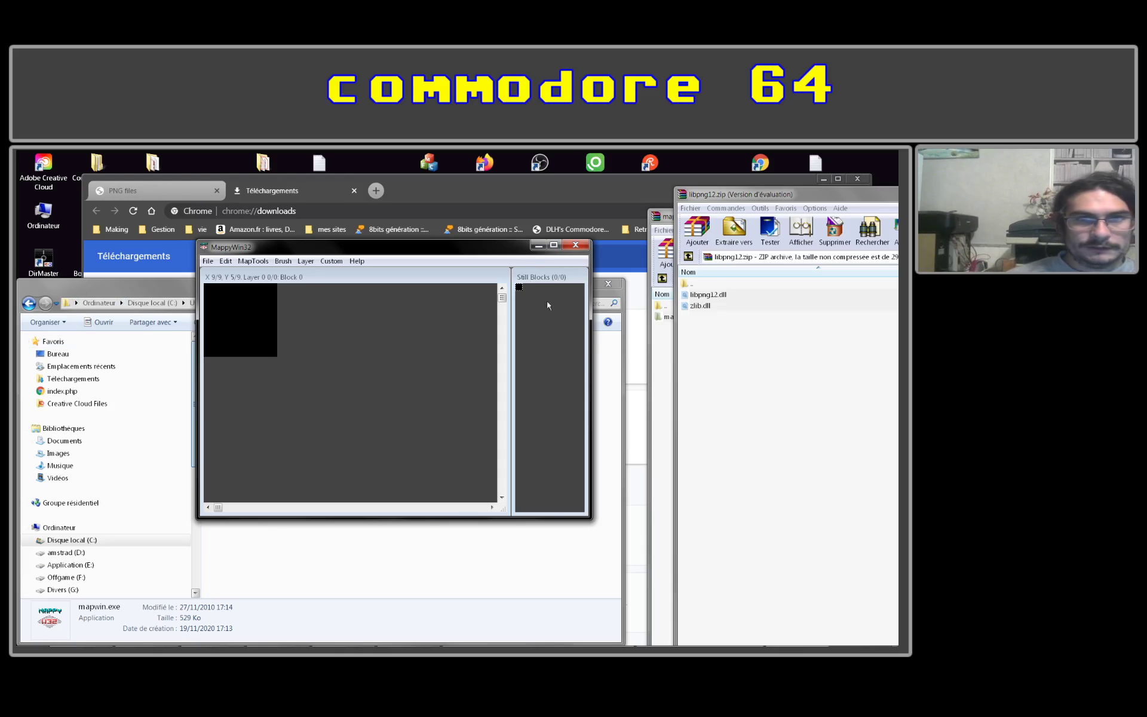
- Preview tileset_sokoban_sms_indexer.png from the mappwin32 folder to examine its tiles
click(98, 303)
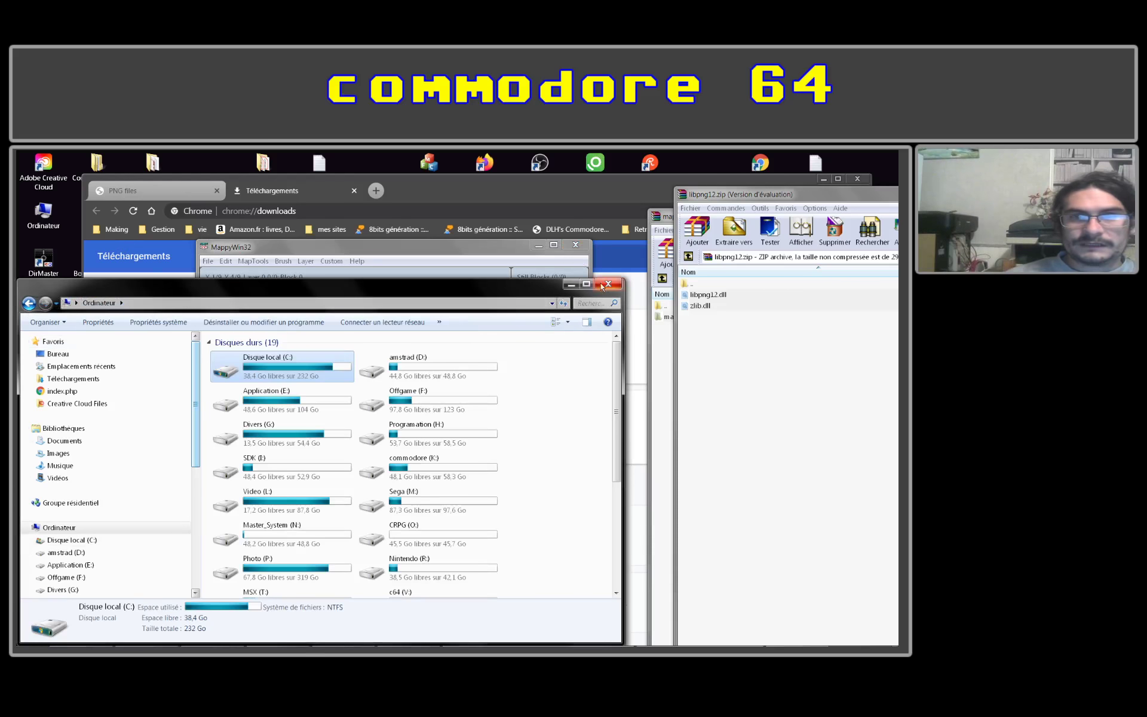
click(607, 284)
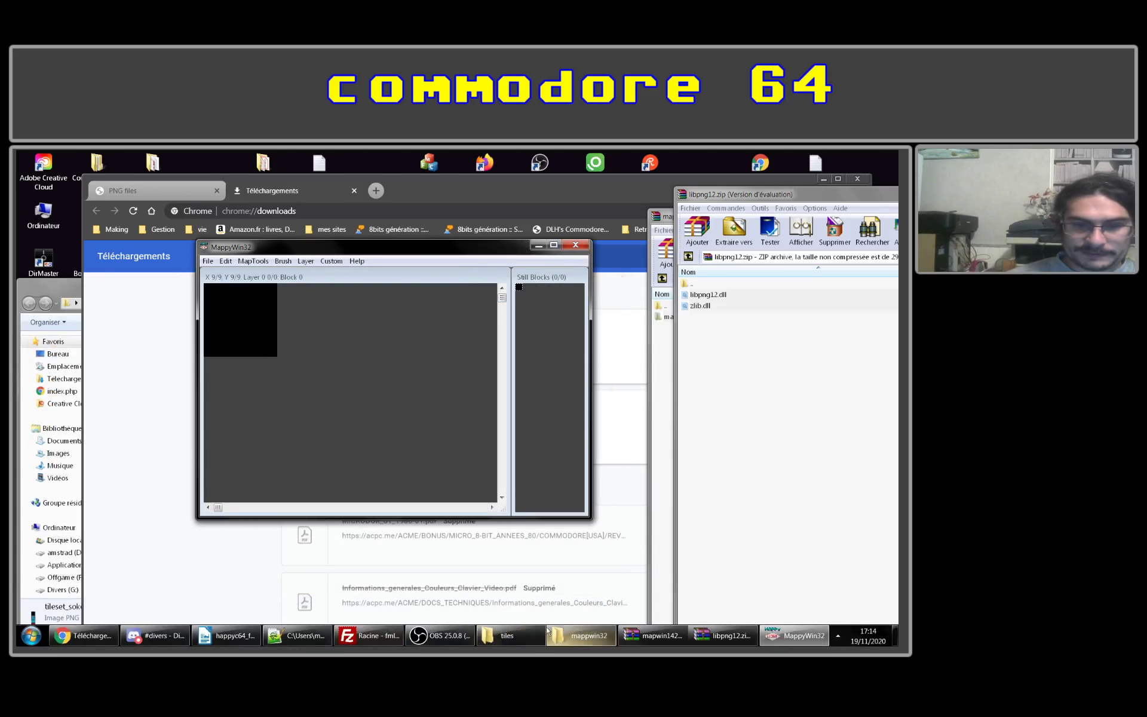
click(549, 632)
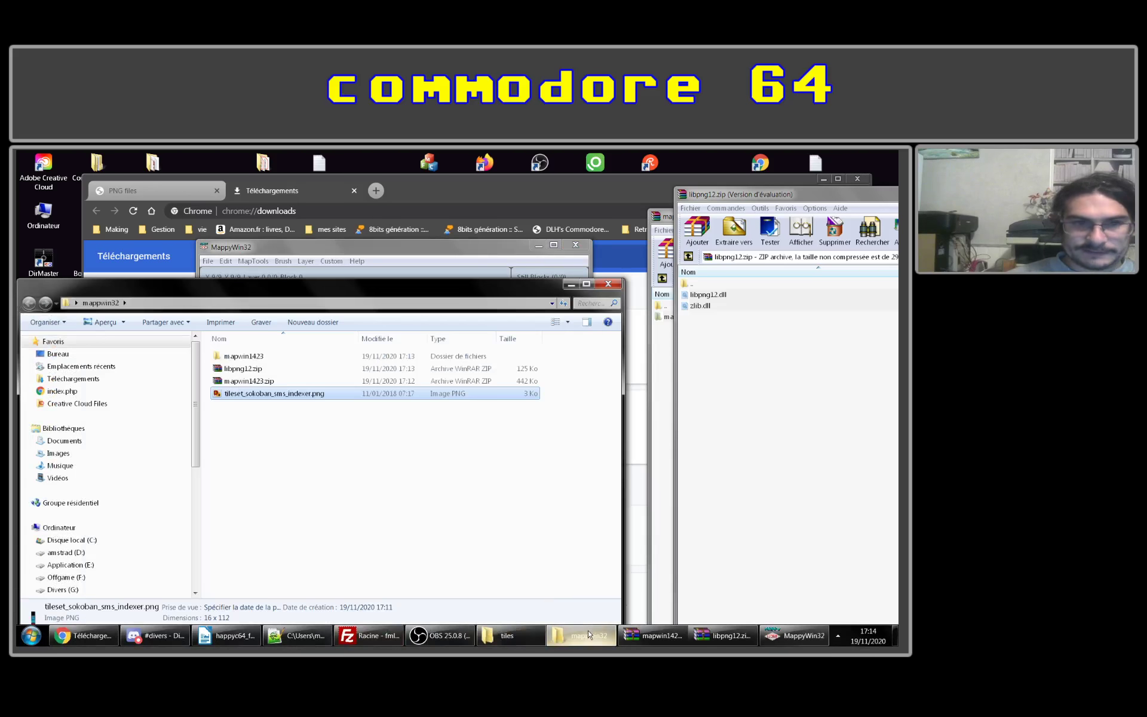
right_click(242, 397)
click(290, 282)
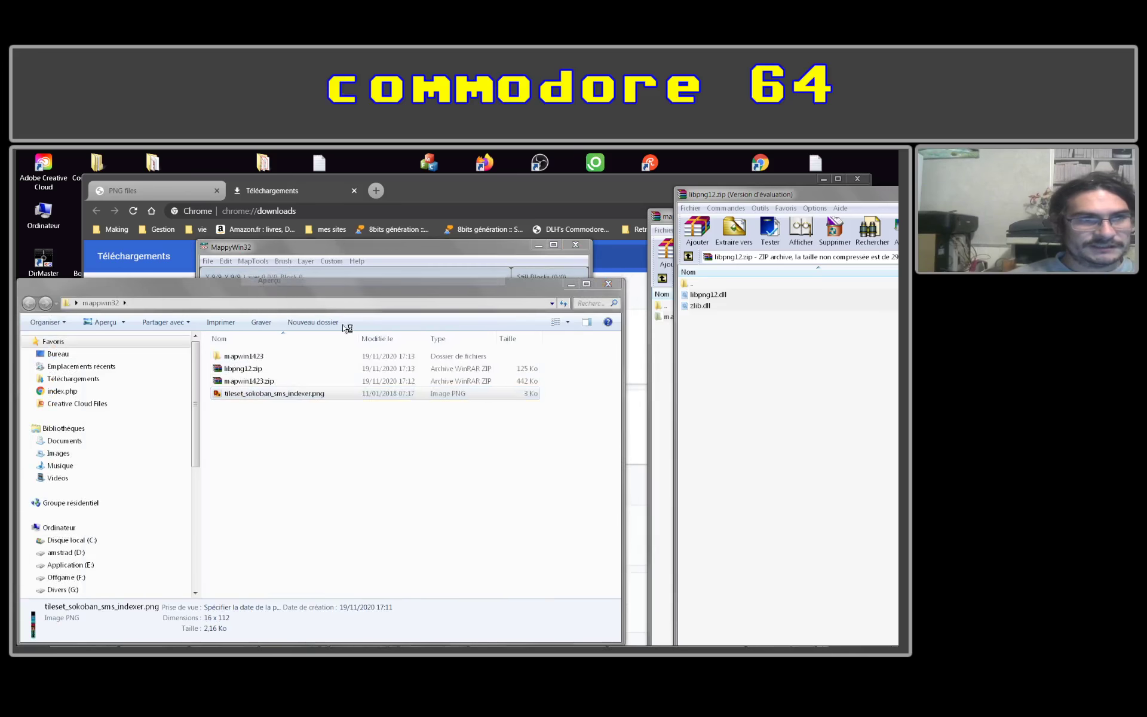
scroll(564, 347, up, 4)
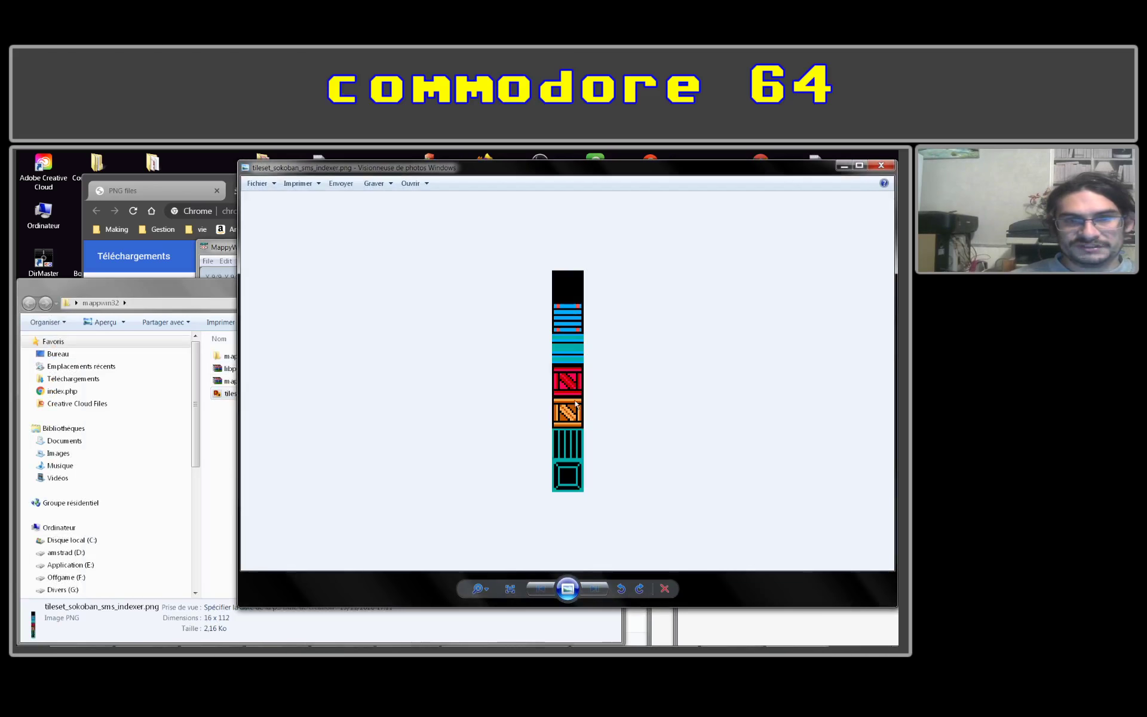
click(887, 168)
- Import tileset_sokoban_sms_indexer.png into the MappyWin32 map as still blocks and select the last block
drag(403, 290, 321, 388)
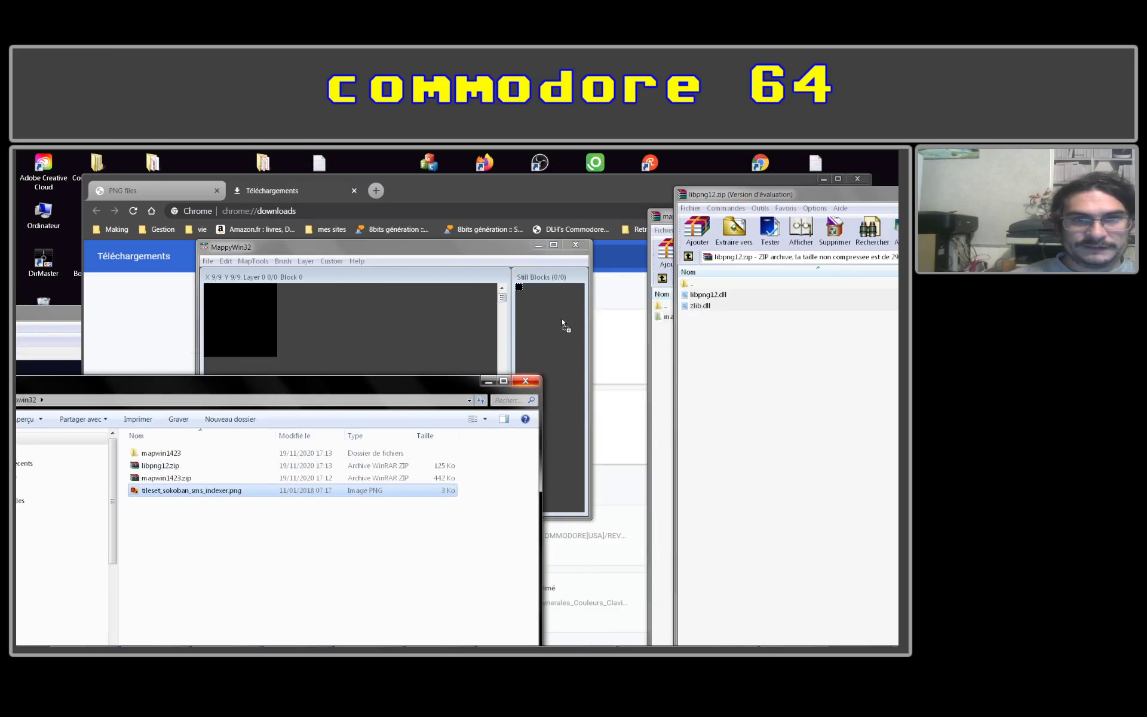
click(528, 288)
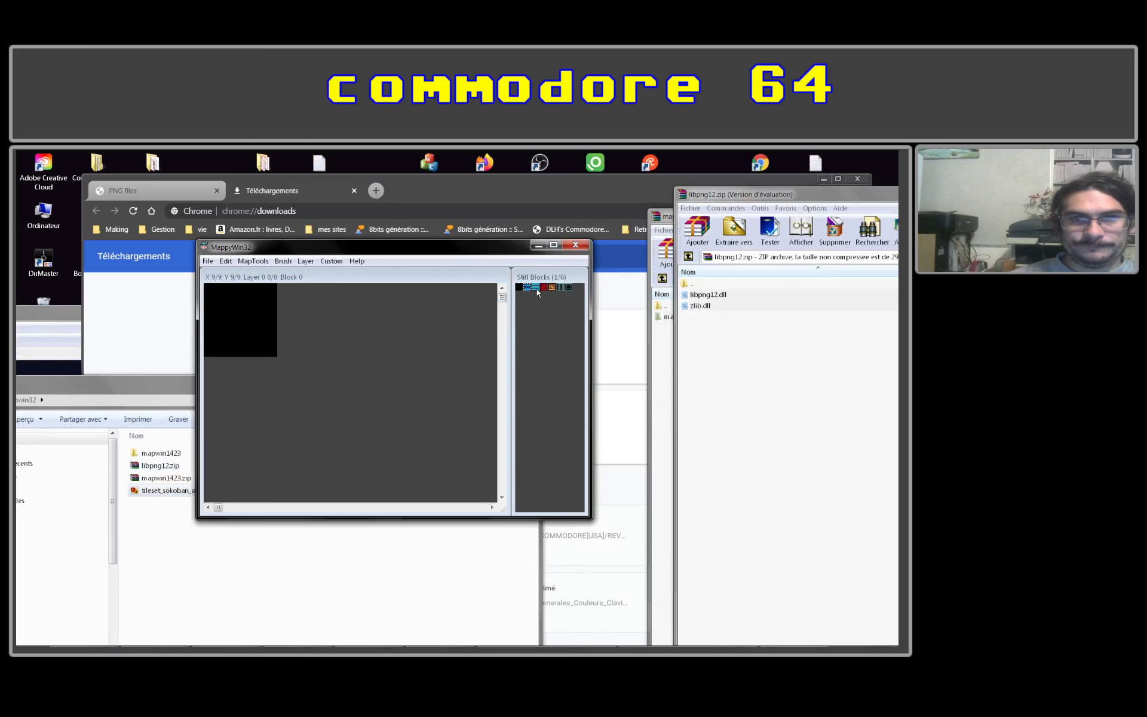
click(569, 289)
- Reopen the Sokoban tileset image to compare its tiles with the imported blocks
click(160, 490)
right_click(161, 491)
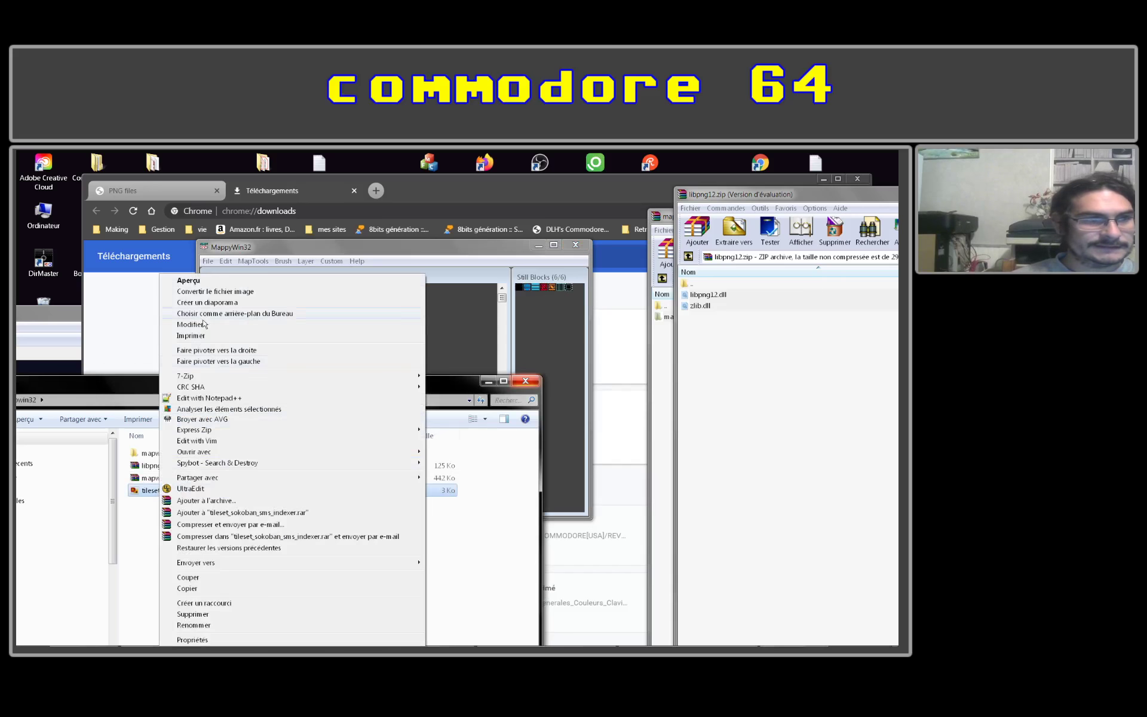
click(189, 281)
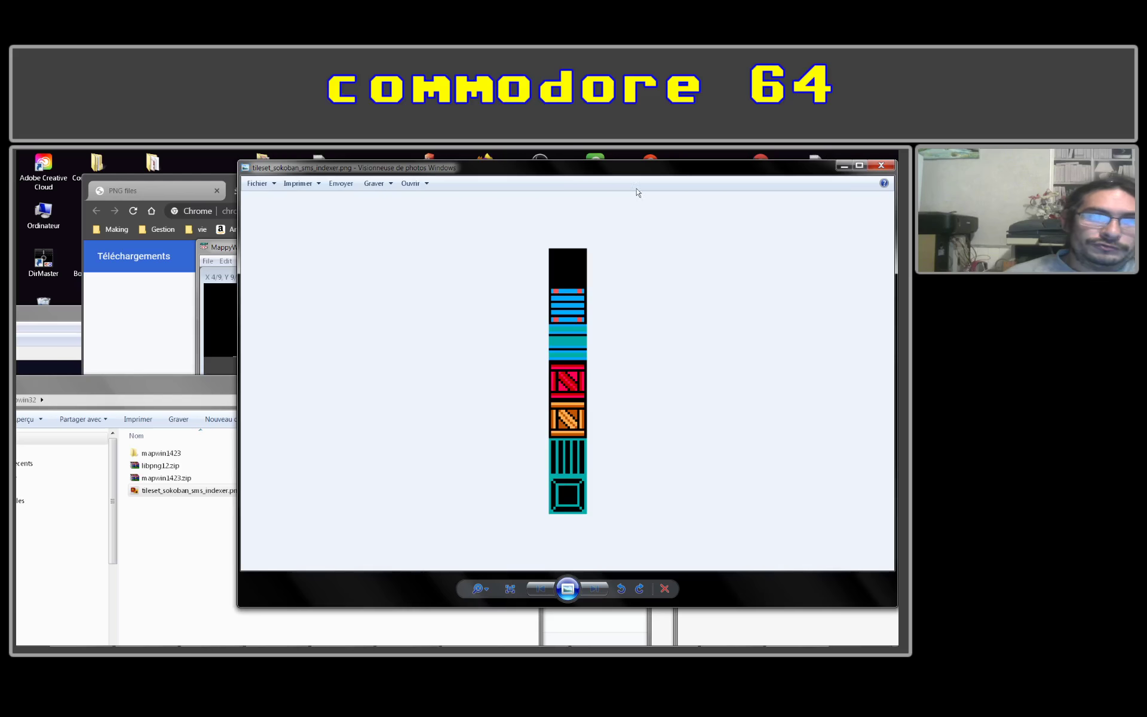
click(887, 165)
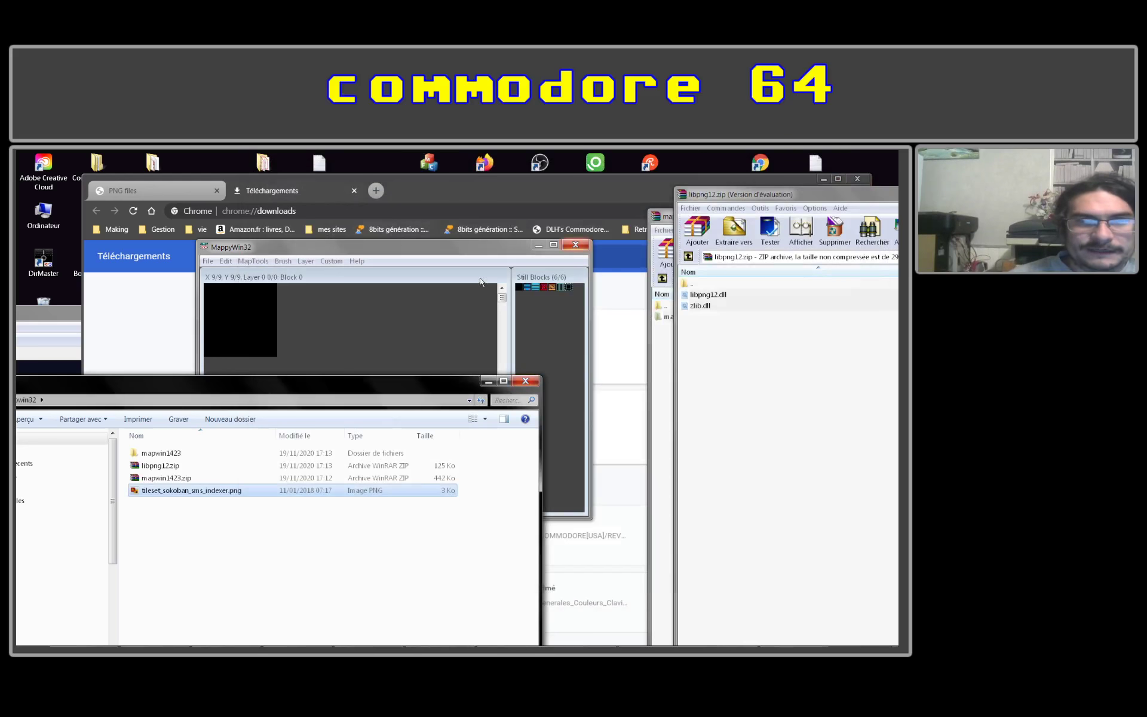
- Paint most of the map with floor block 5, and cover its outer rows and columns with wall block 2
click(302, 245)
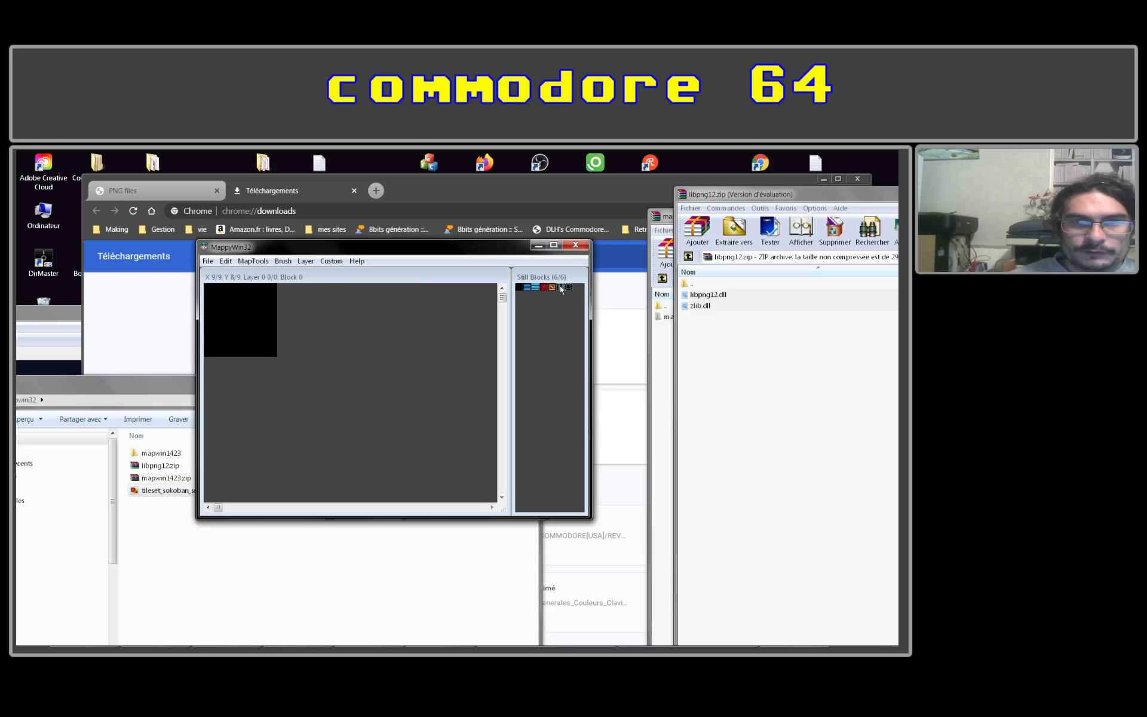
mouse_move(213, 300)
mouse_down()
mouse_move(213, 340)
mouse_move(225, 346)
mouse_move(253, 306)
mouse_move(226, 316)
mouse_move(242, 314)
mouse_move(238, 337)
mouse_move(227, 328)
mouse_move(245, 346)
mouse_move(230, 353)
mouse_move(261, 294)
mouse_move(265, 344)
mouse_move(230, 354)
mouse_move(259, 353)
mouse_up()
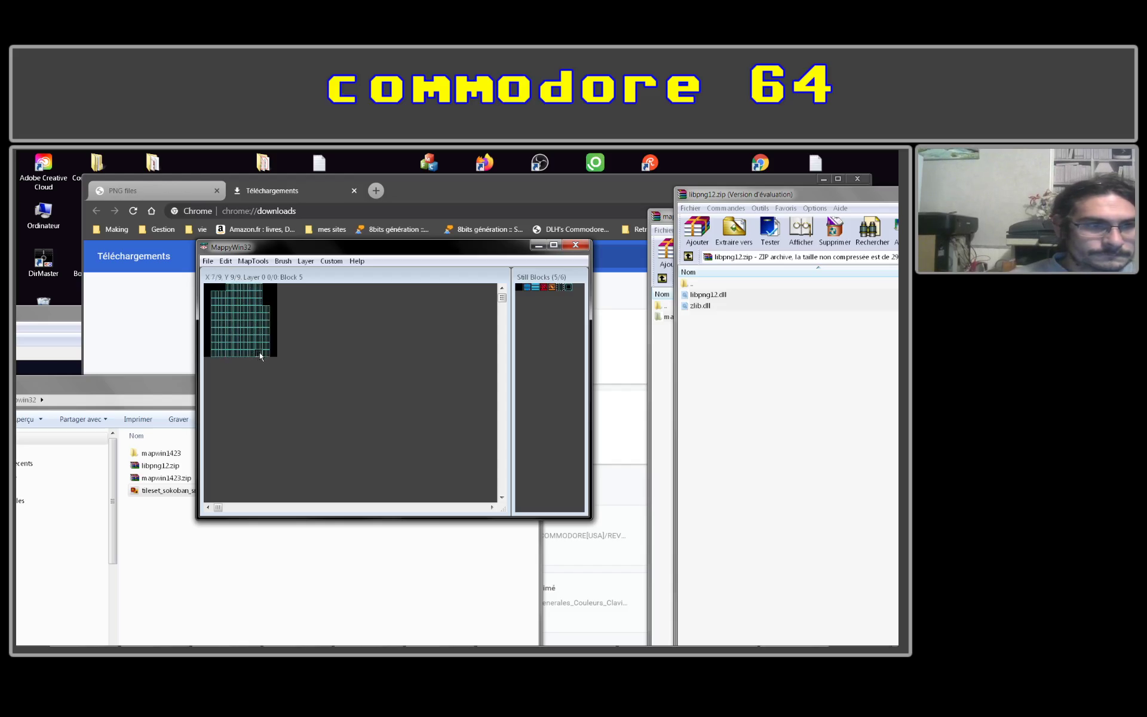
drag(268, 287, 274, 353)
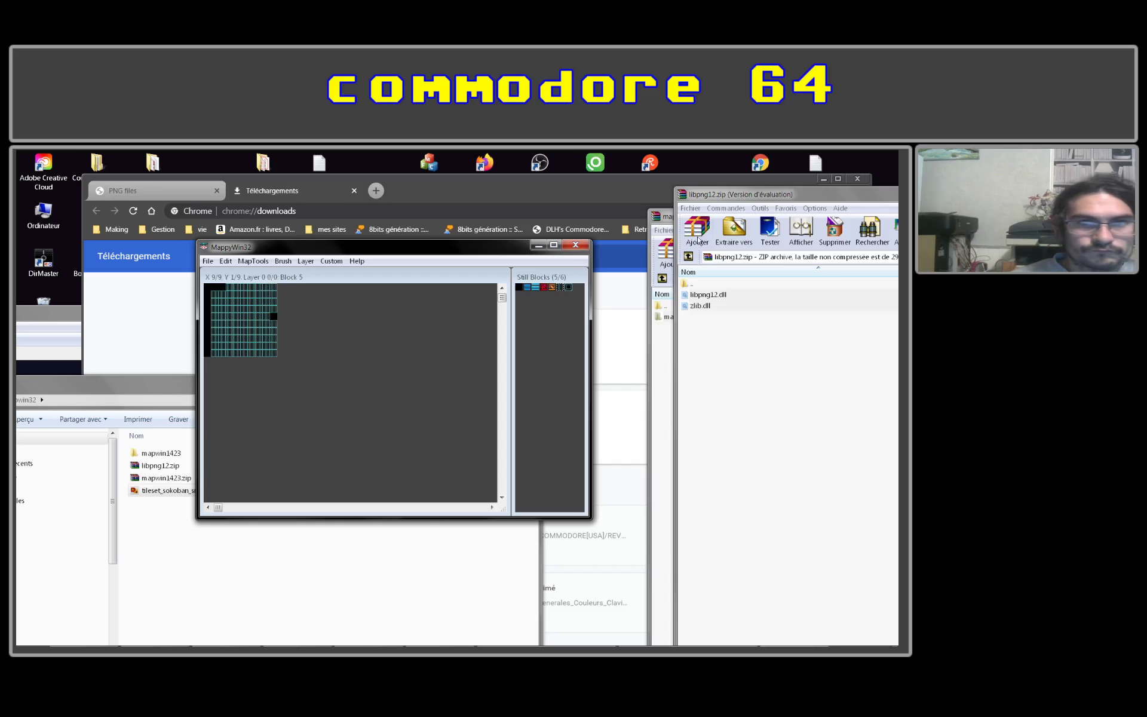
click(536, 288)
mouse_move(215, 301)
mouse_down()
mouse_move(218, 360)
mouse_move(206, 287)
mouse_move(275, 288)
mouse_move(275, 358)
mouse_up()
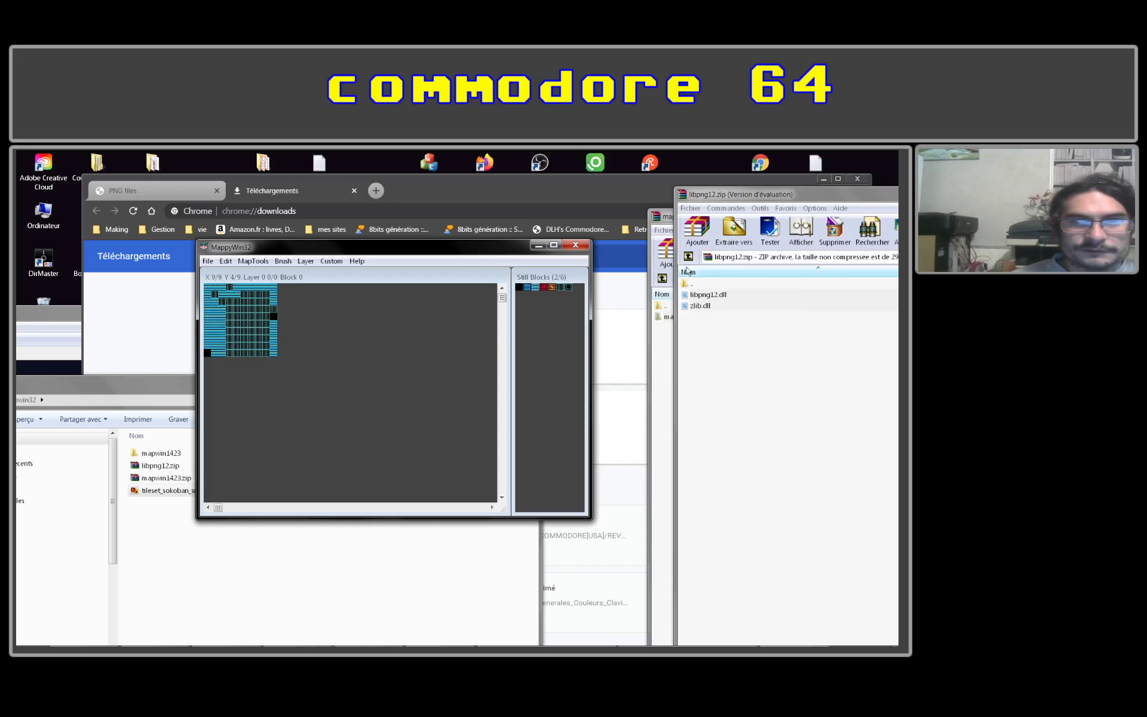
- Place the orange crate, block 4, on five separate floor tiles across the map
click(550, 289)
click(237, 308)
click(245, 308)
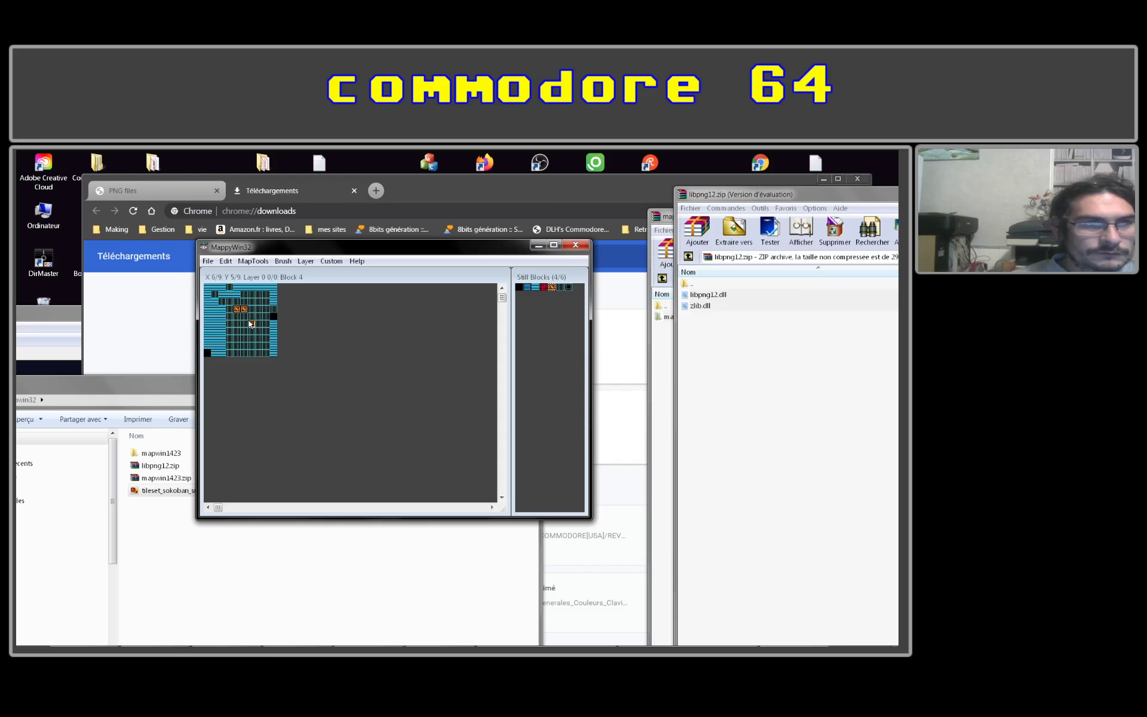
click(251, 323)
click(237, 338)
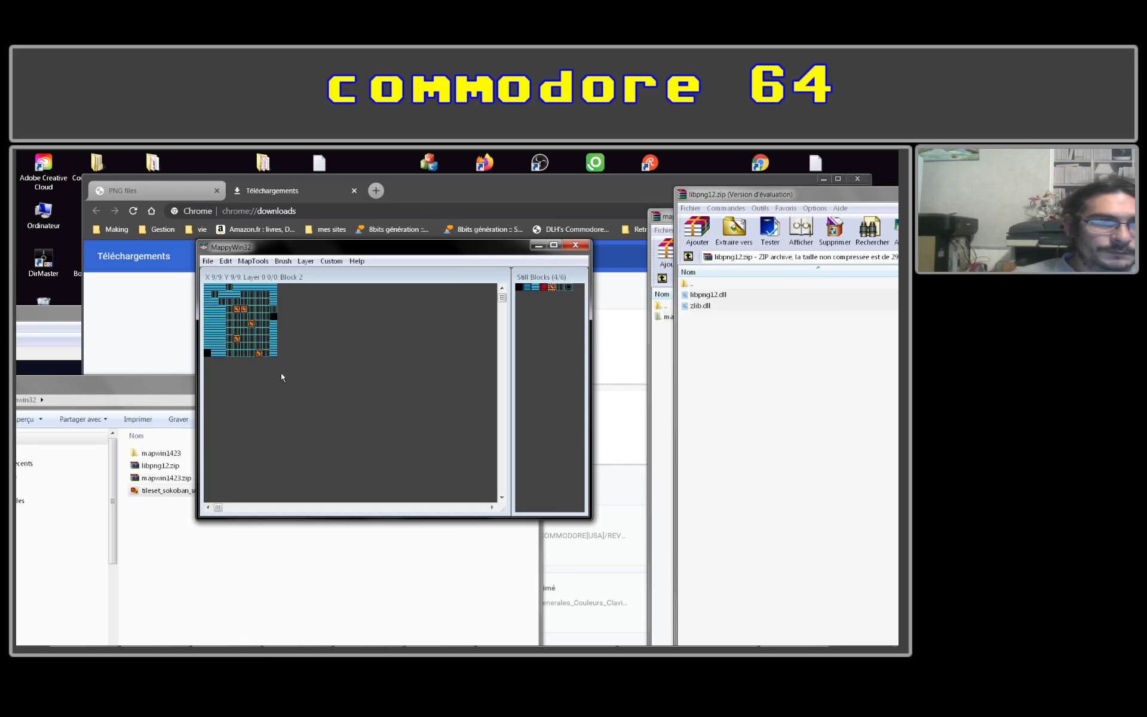
- Start saving the map under a new name and create a folder named map inside mapwin1423
click(207, 261)
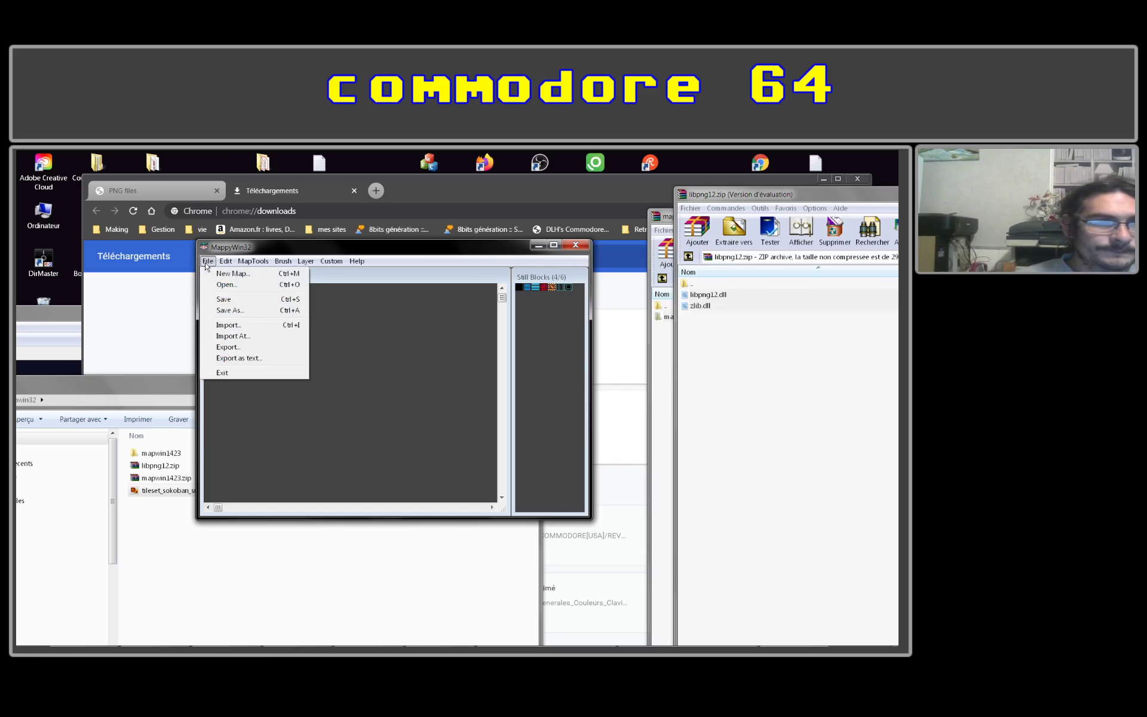
click(239, 310)
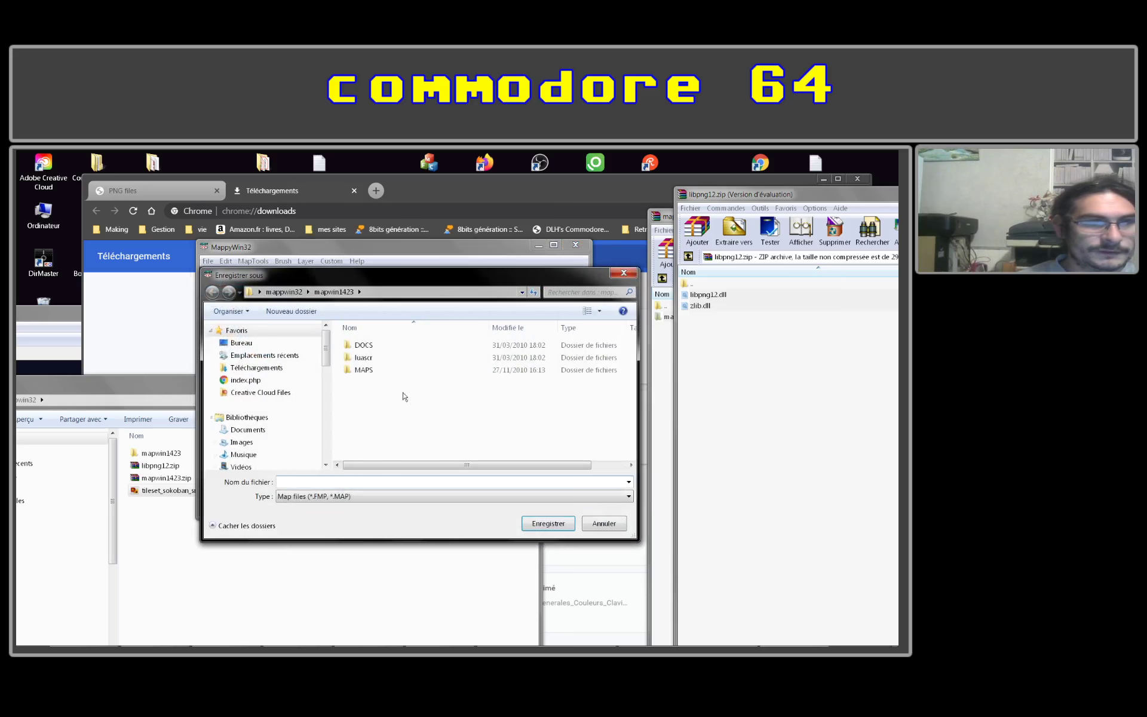
right_click(361, 386)
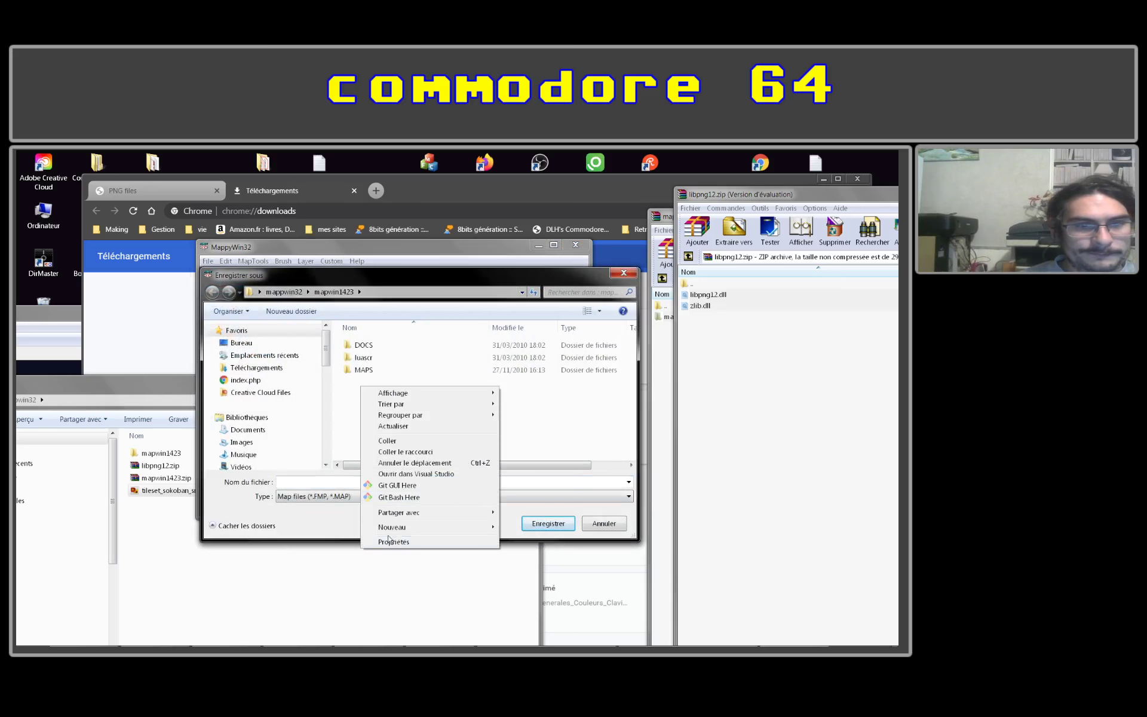
mouse_move(418, 527)
click(534, 344)
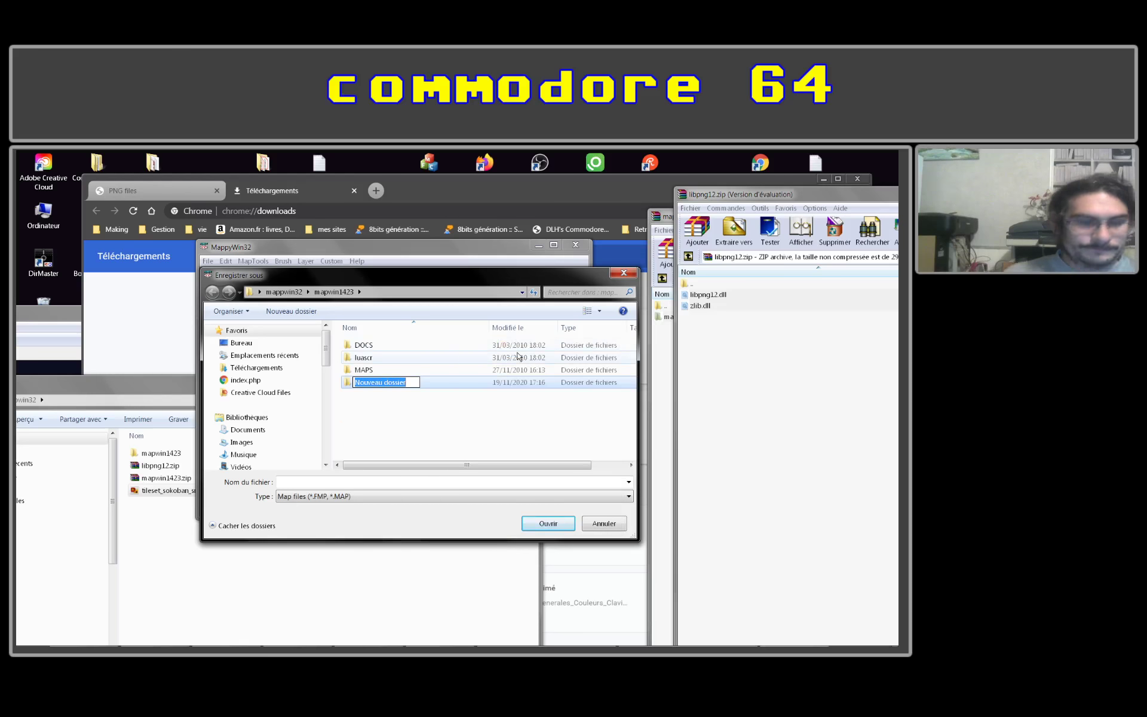
text(map)
key(Return)
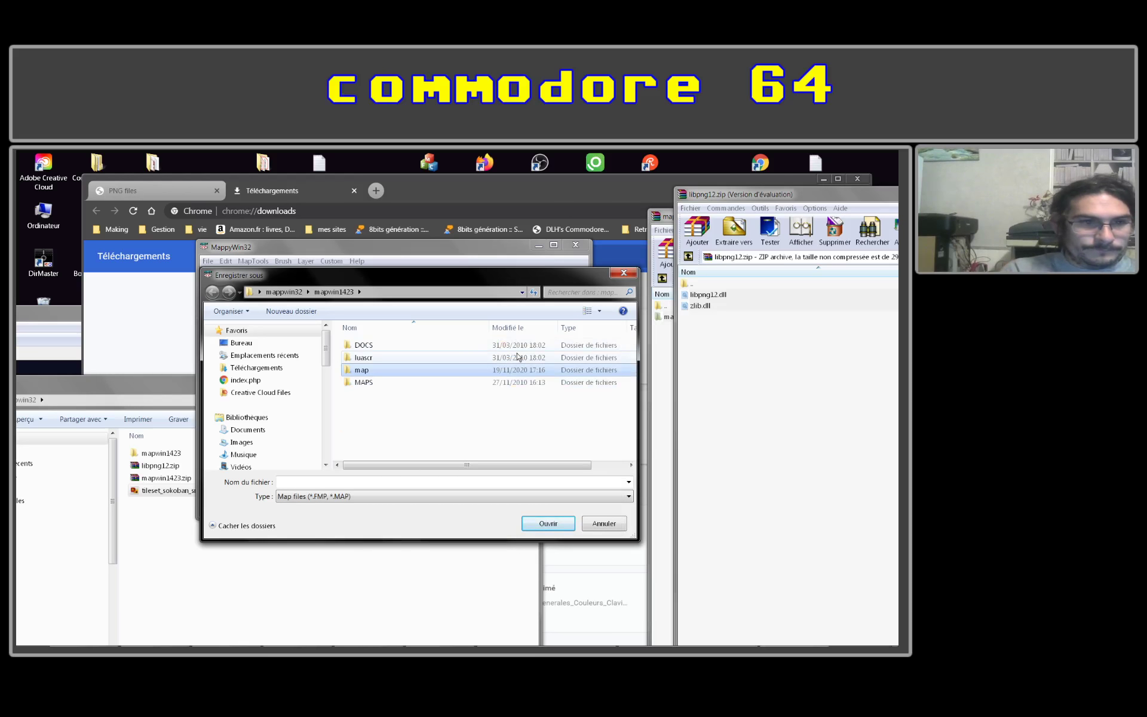
- Save the map as test in the new map folder
key(Return)
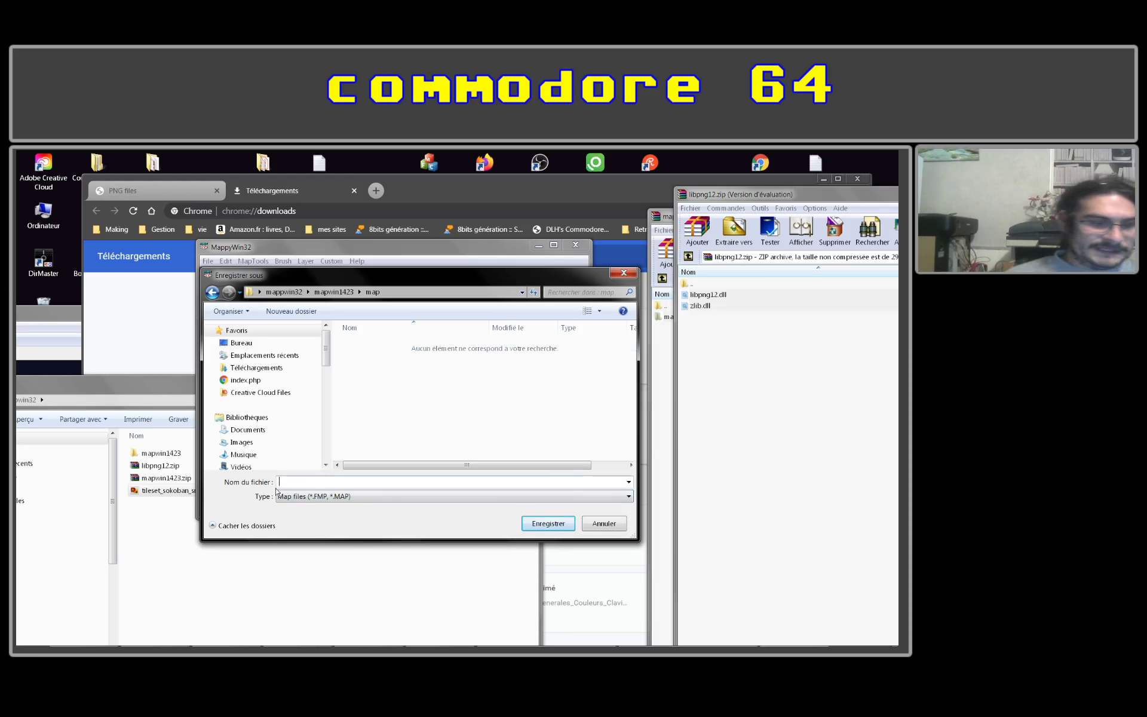
text(test)
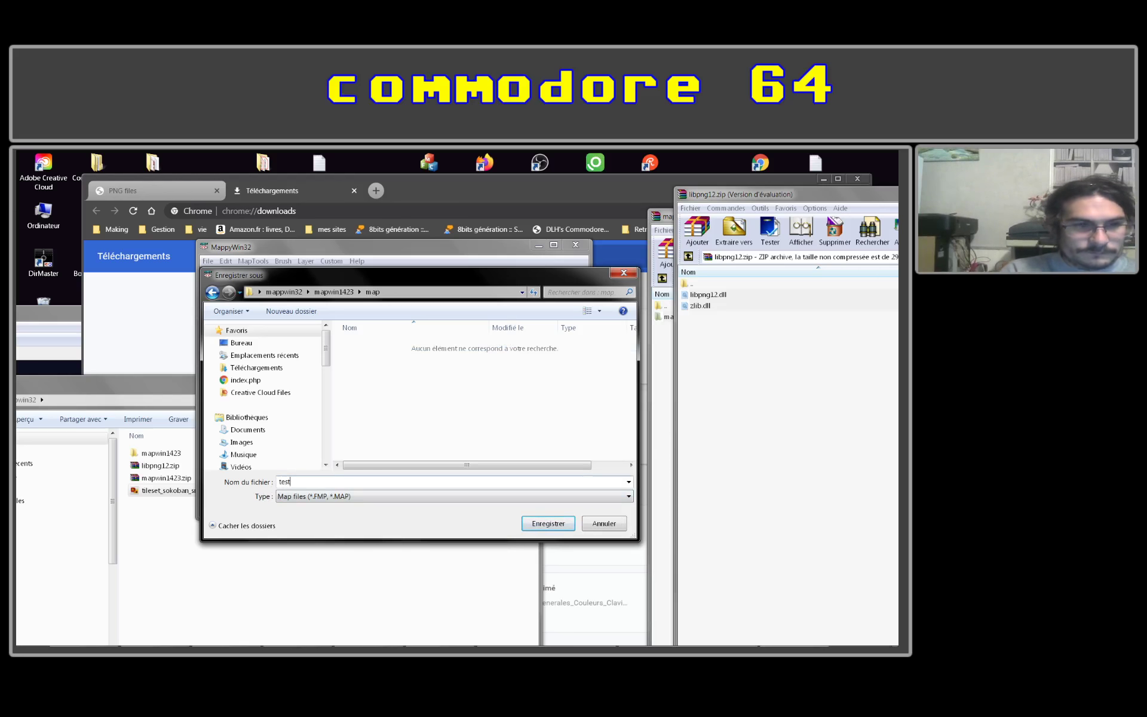
key(Return)
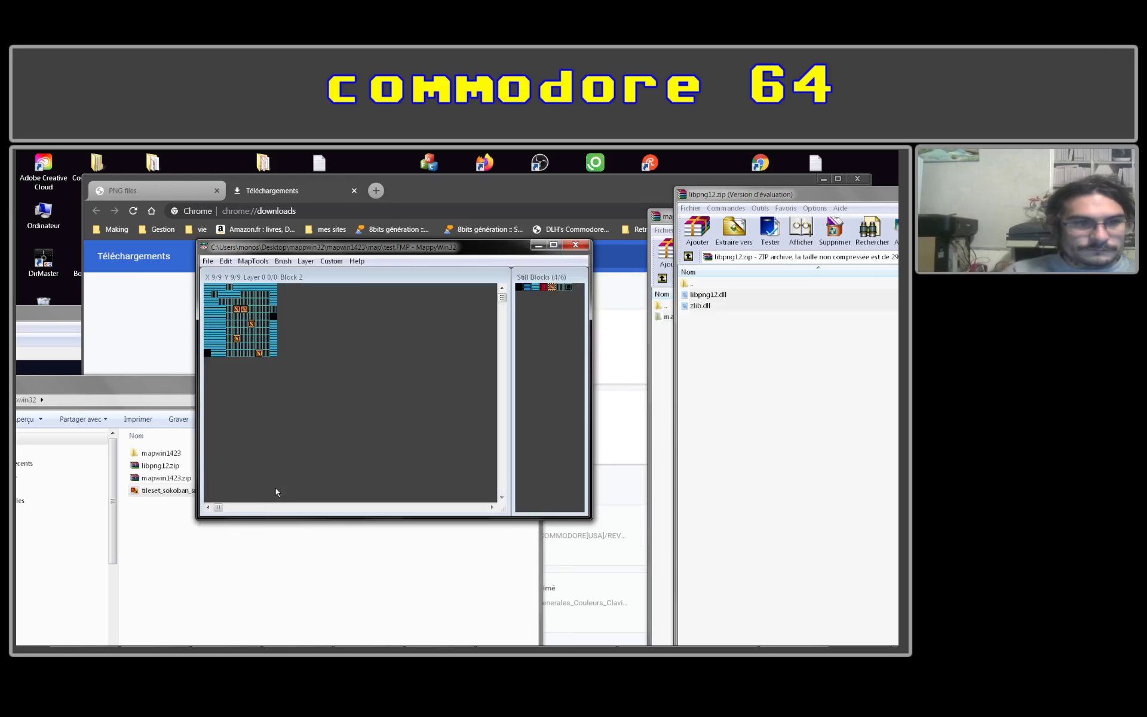
- Start a text export of the map with This layer only, and turn off GBA 8x8 and Colour Map
click(208, 262)
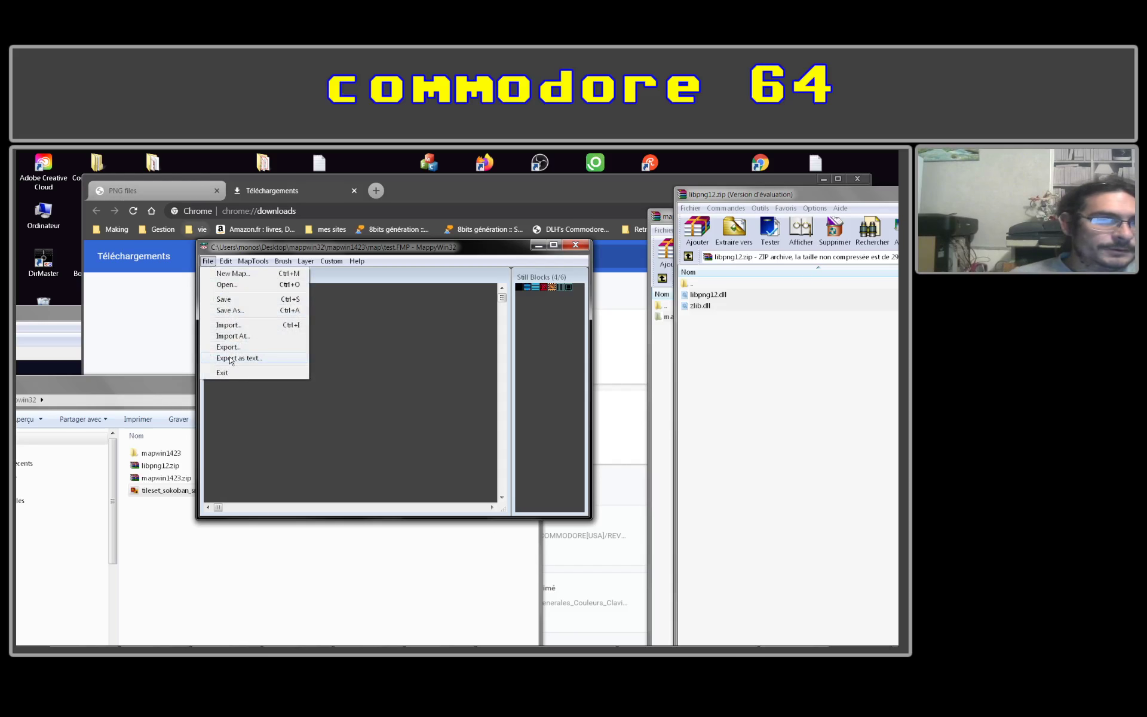
click(251, 358)
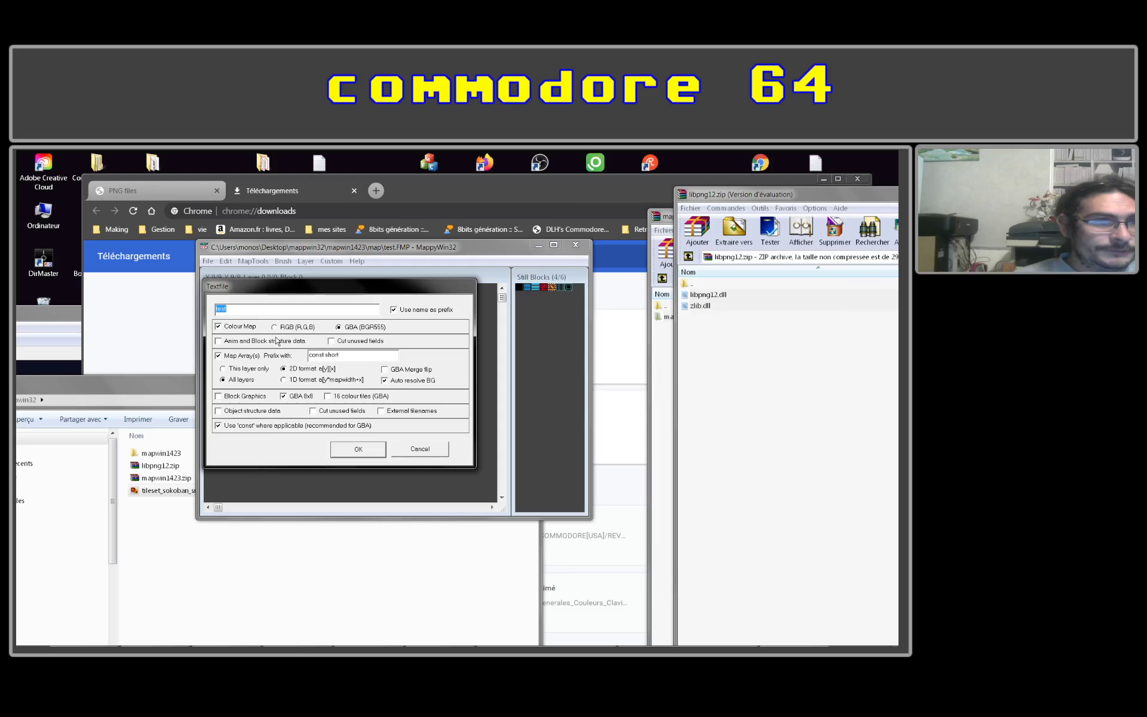
click(224, 369)
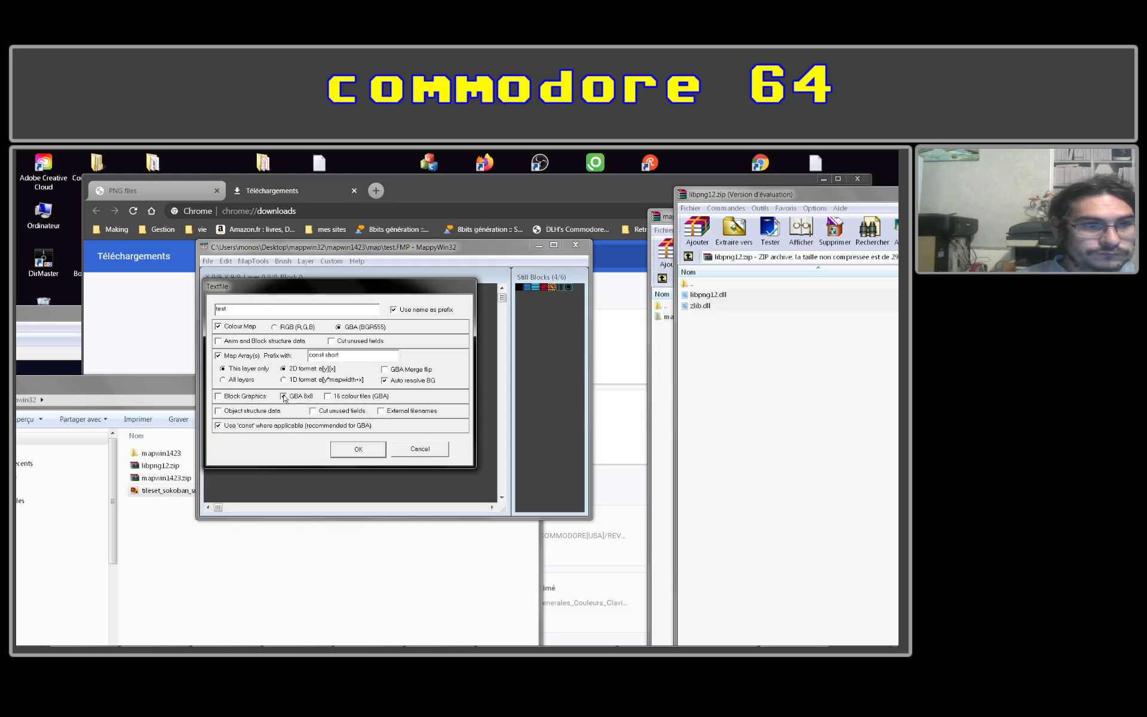
click(218, 327)
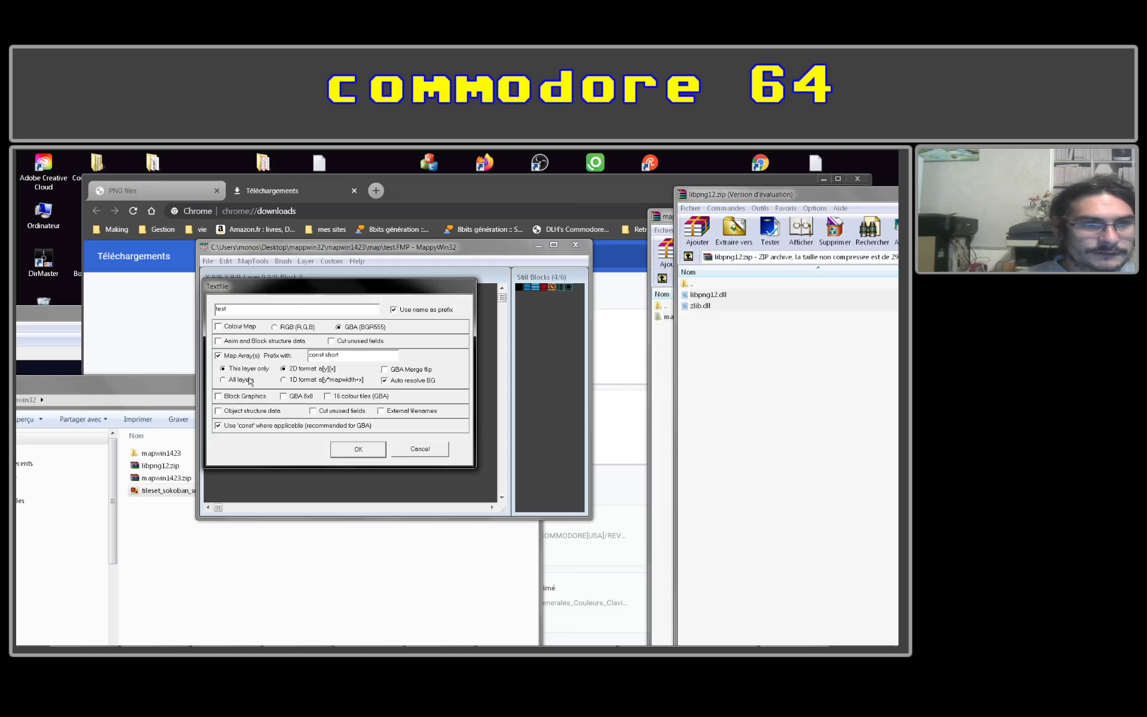
- Set the map array prefix to const char, disable Auto resolve BG, choose the 1D format and export the text file
click(325, 356)
double_click(327, 356)
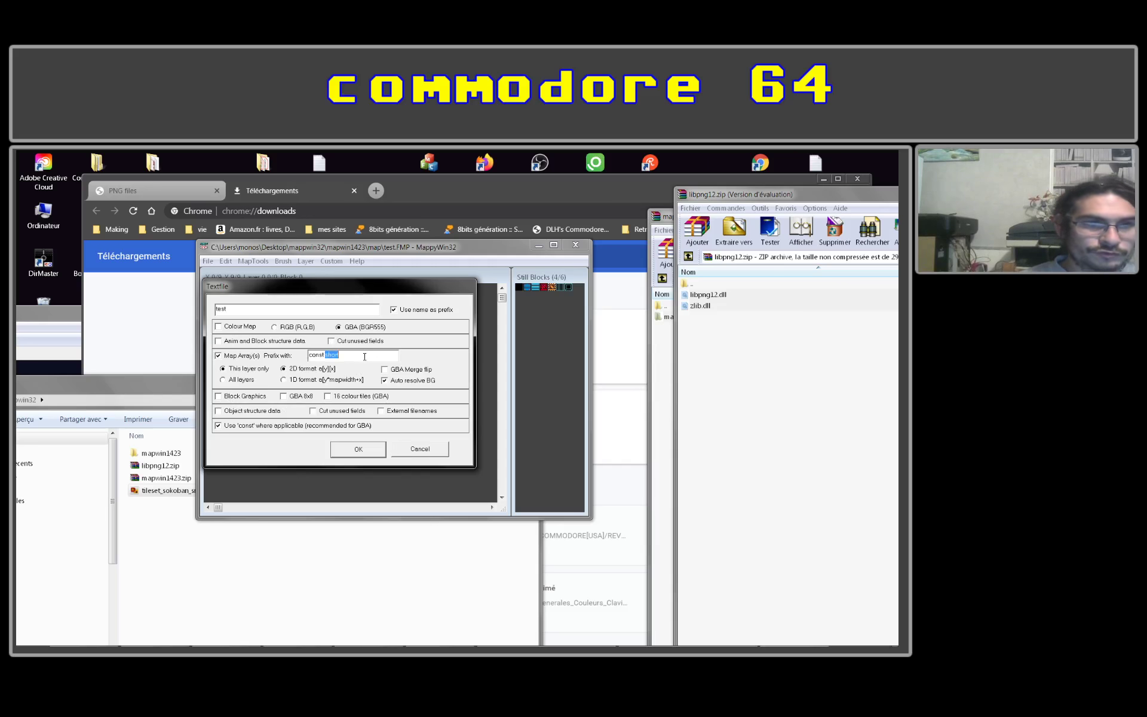
text(char)
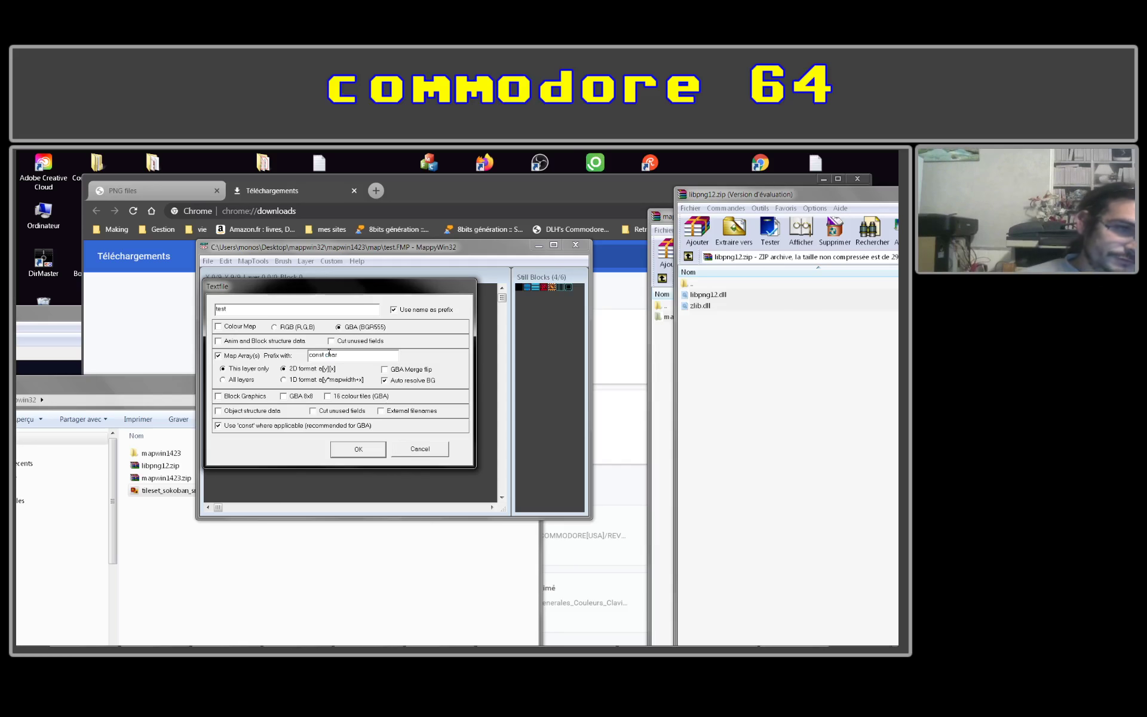
click(389, 382)
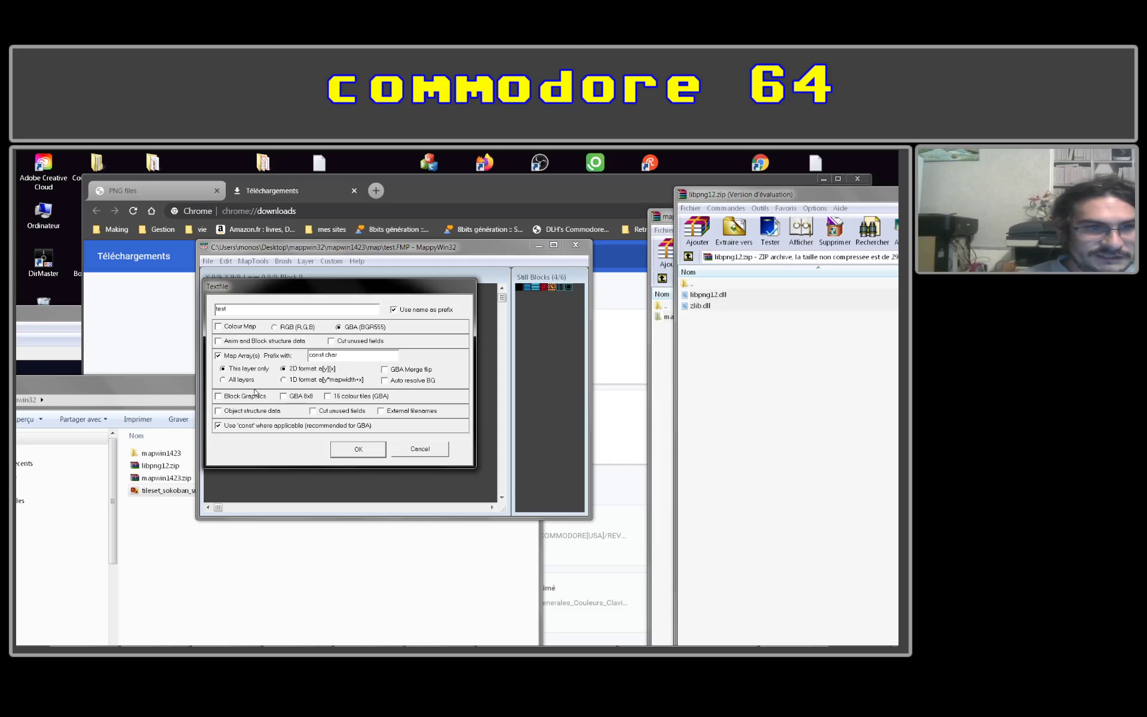
click(284, 380)
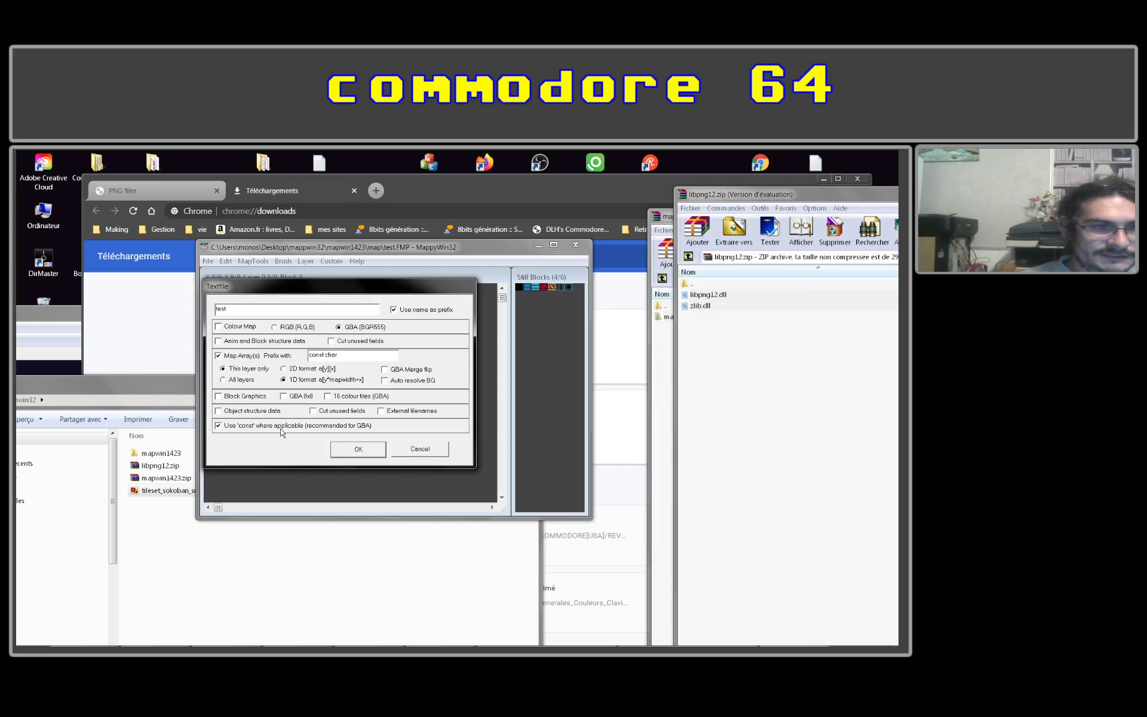
click(359, 450)
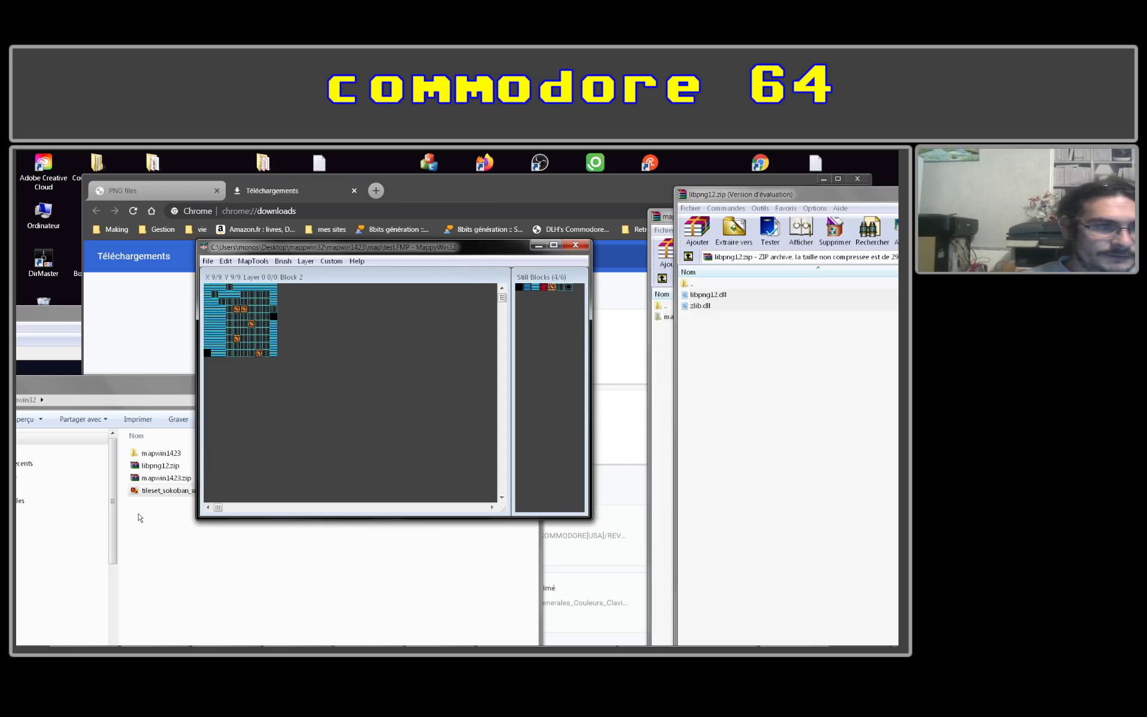
- Open the exported test.TXT from the mapwin1423 map folder in Notepad++
double_click(165, 453)
double_click(151, 478)
click(154, 467)
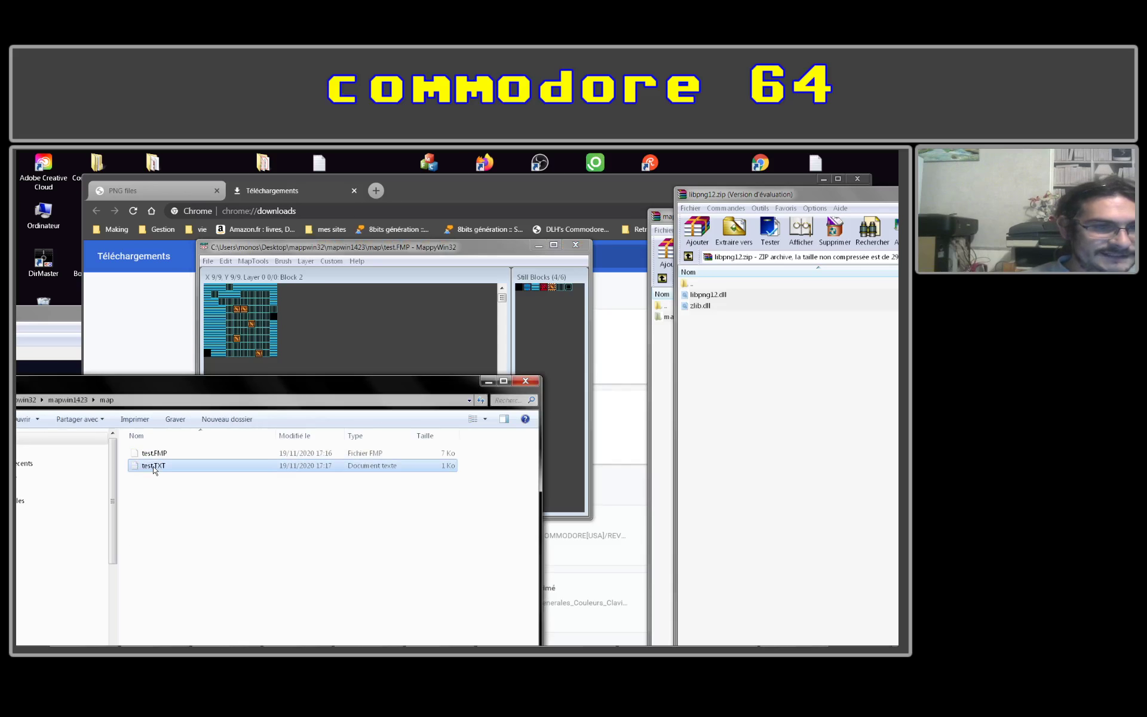
right_click(155, 467)
click(202, 217)
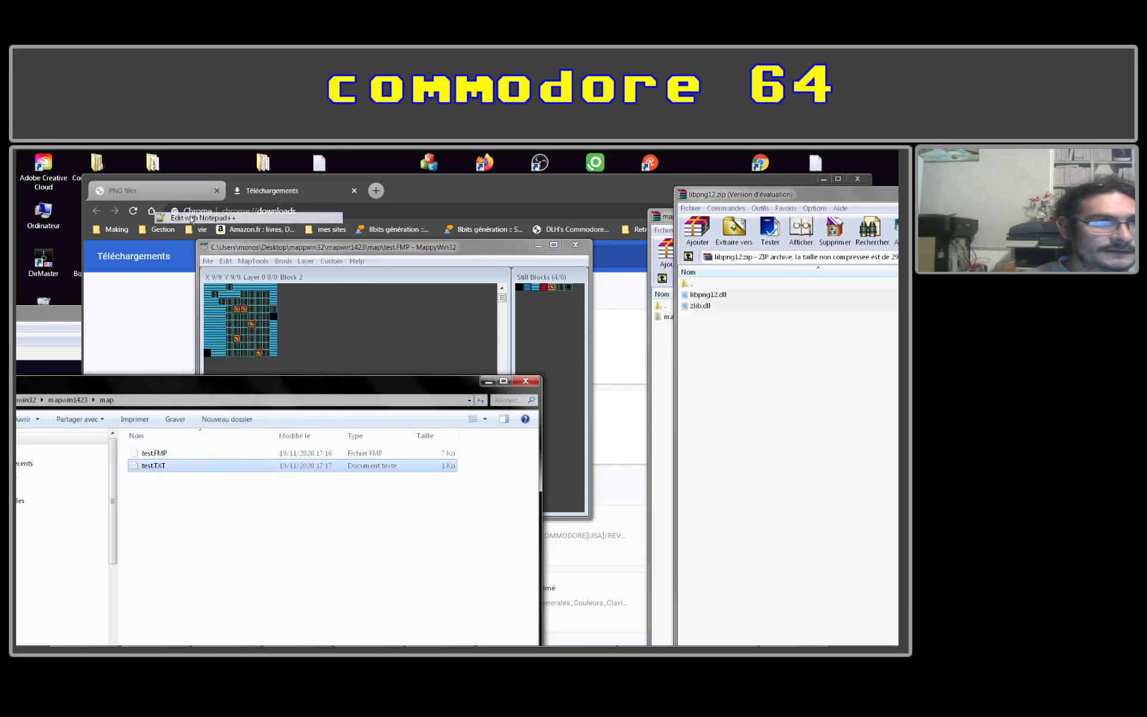
- Examine the exported test_map array, and move the Notepad++ window clear of the map editor
drag(523, 231, 602, 215)
click(305, 353)
click(277, 310)
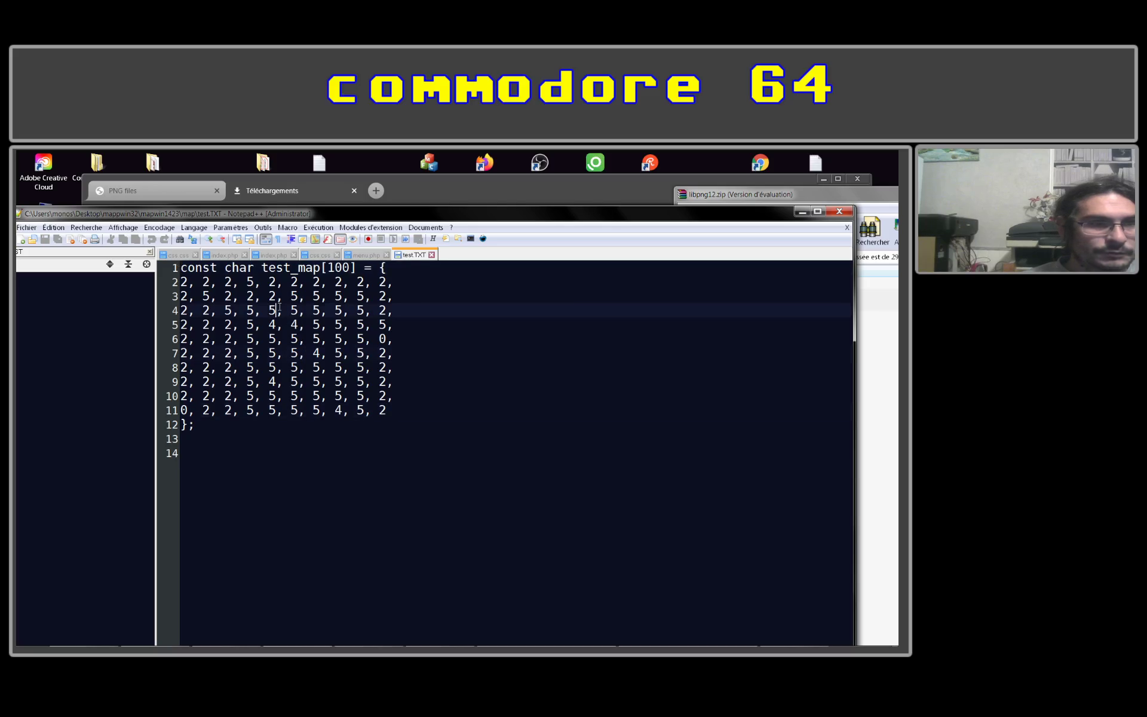
drag(276, 269, 276, 282)
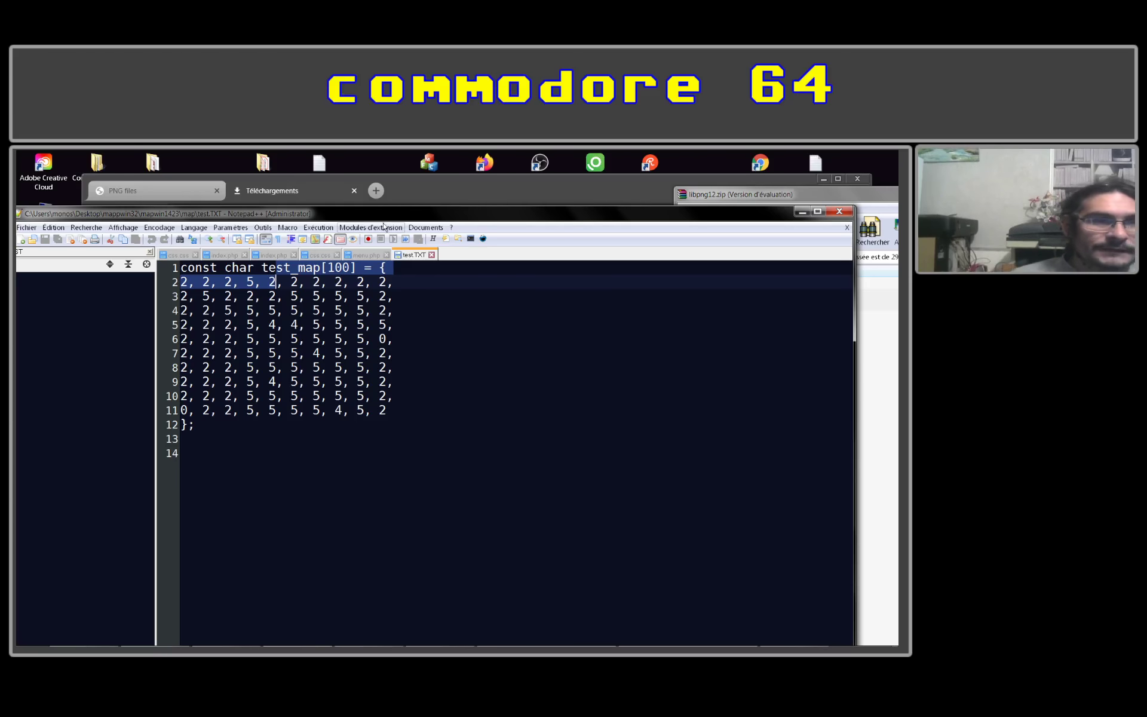
drag(382, 209, 396, 518)
- Look through MappyWin32's custom and map tool functions, and view the properties of wall block 2 without changing them
click(344, 261)
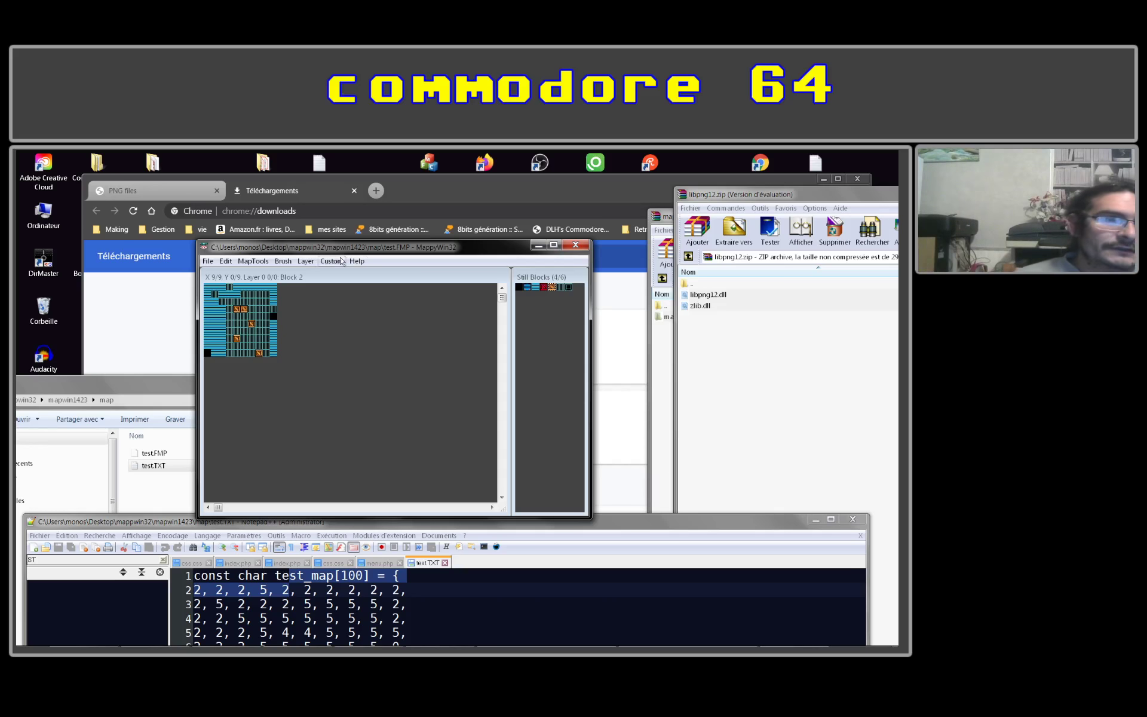
click(335, 263)
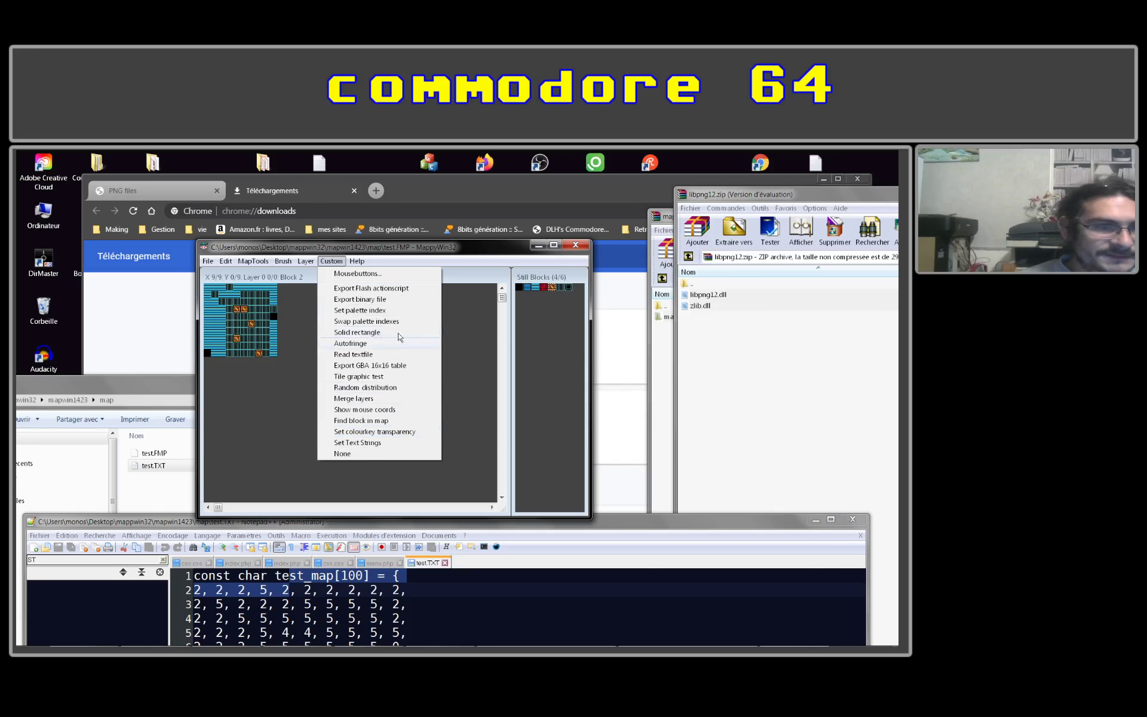
mouse_move(207, 262)
mouse_move(253, 261)
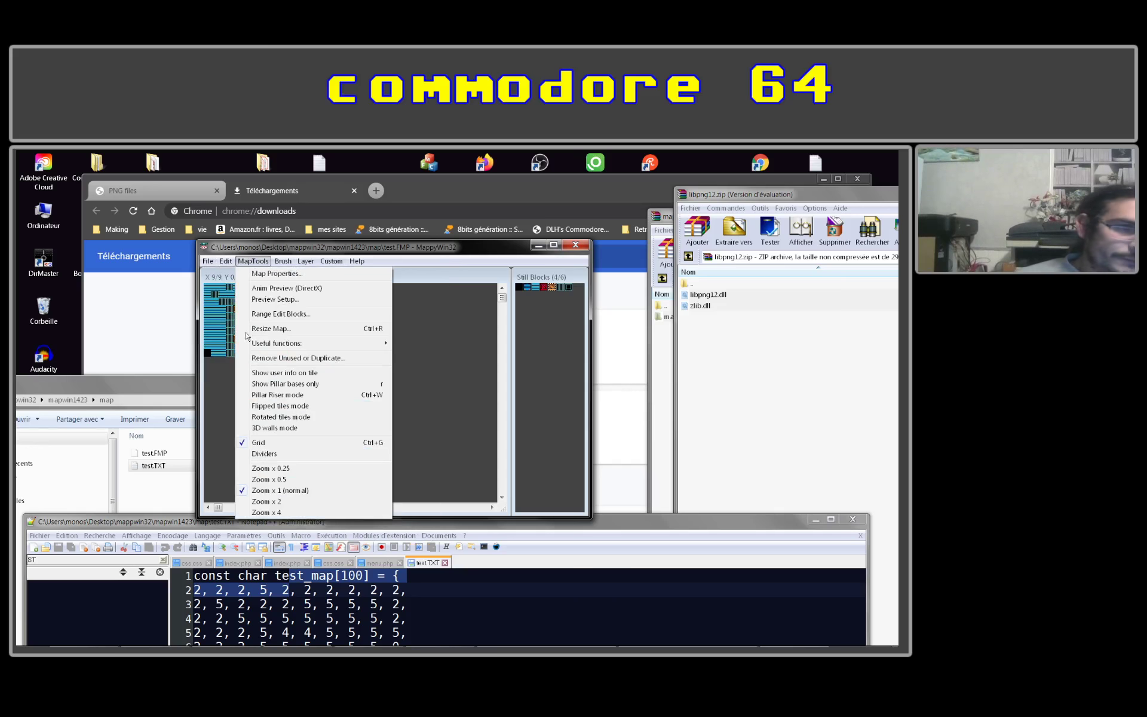
double_click(534, 288)
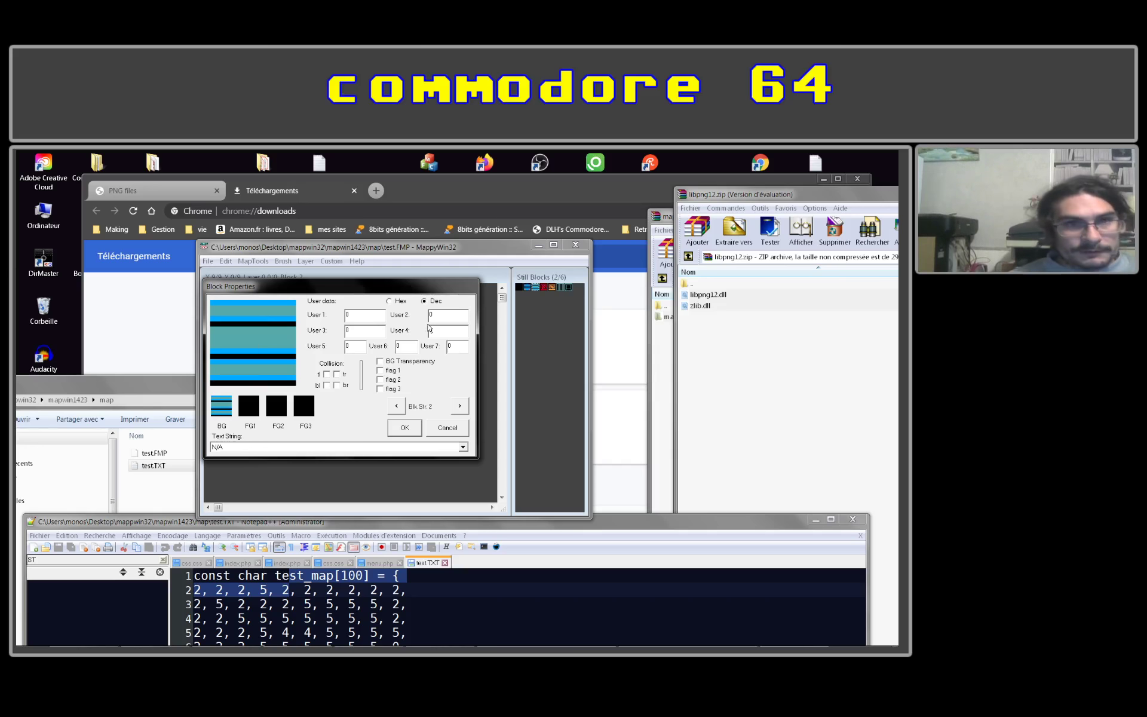
click(460, 429)
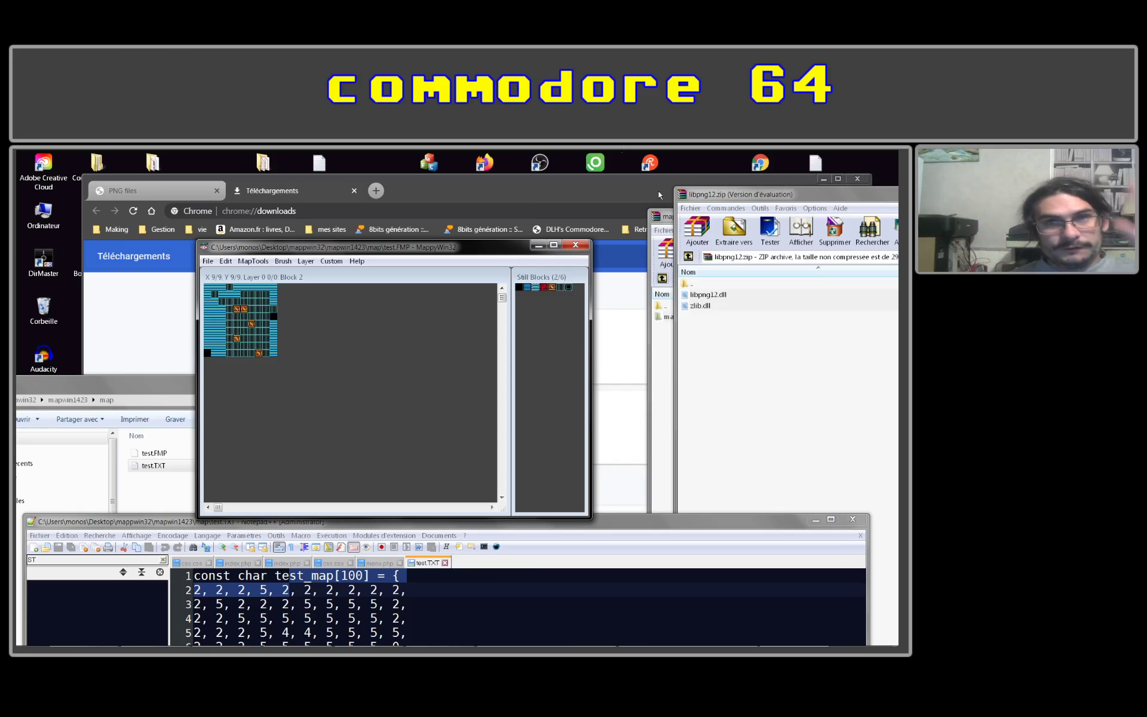
mouse_move(811, 642)
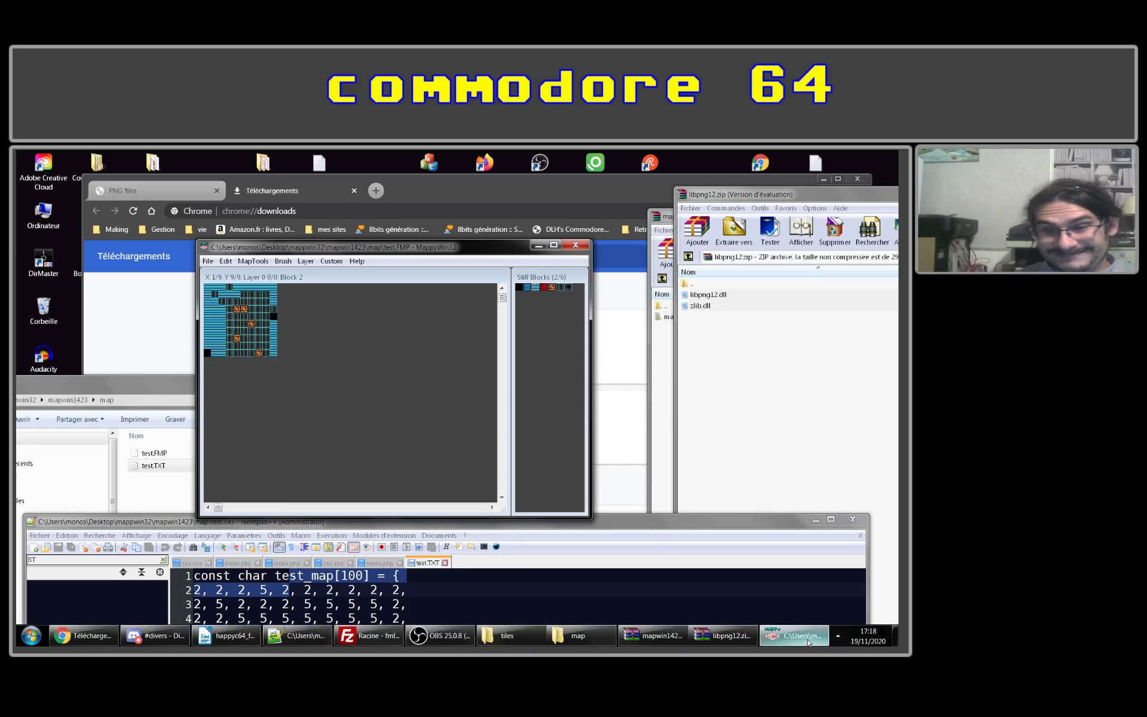
click(459, 641)
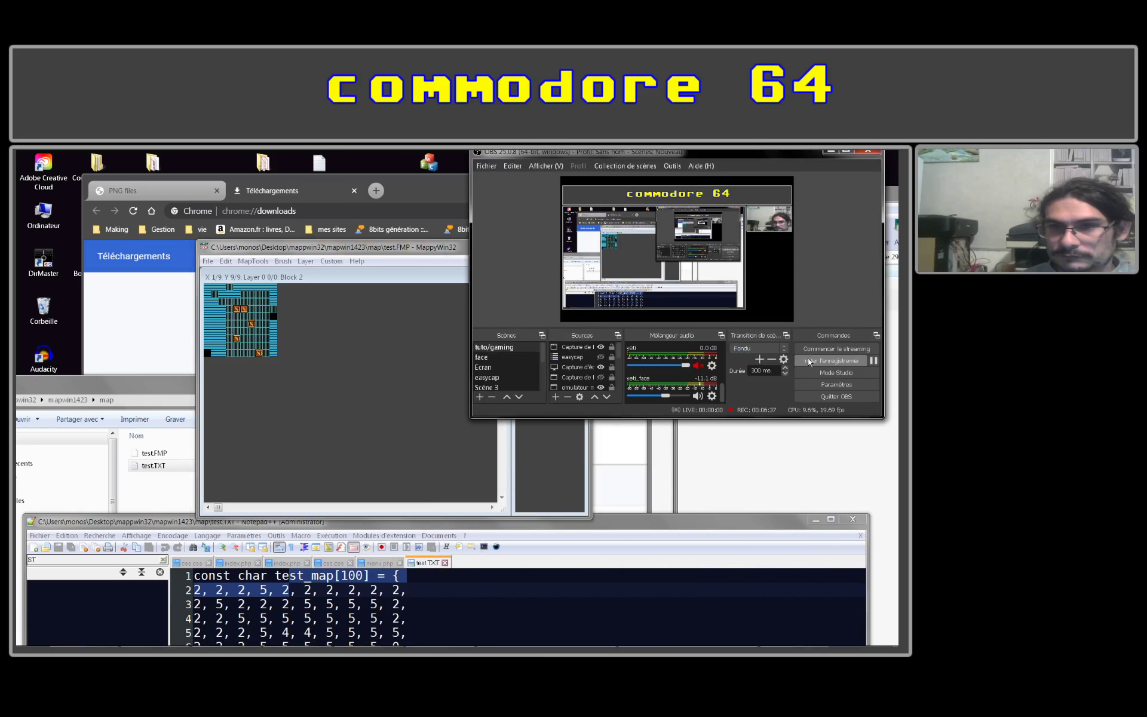